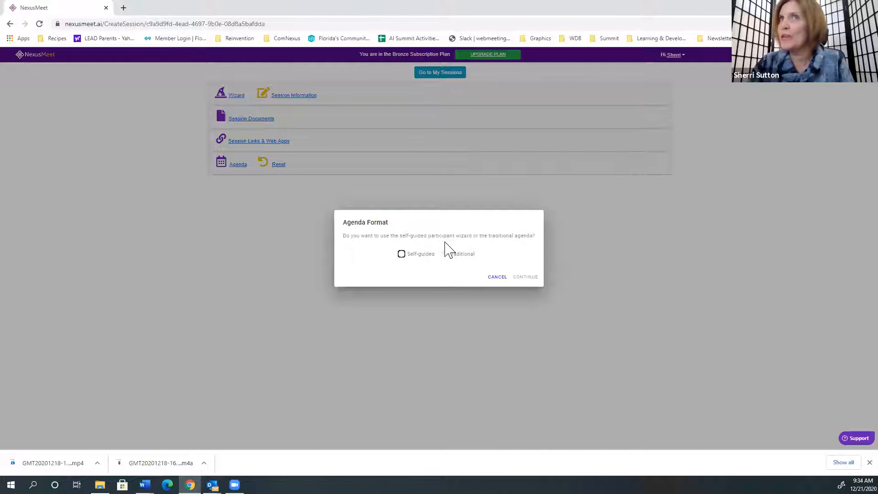
- Choose the self-guided agenda format and start a new agenda item
left_click(401, 254)
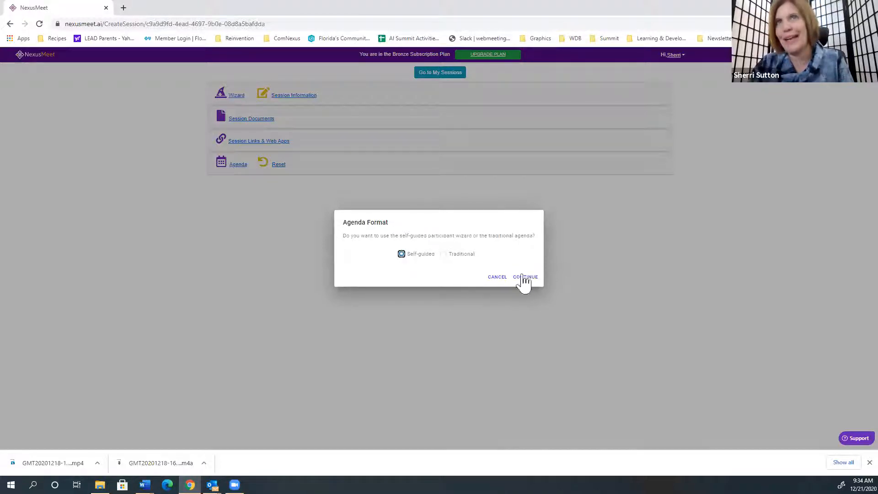
left_click(526, 278)
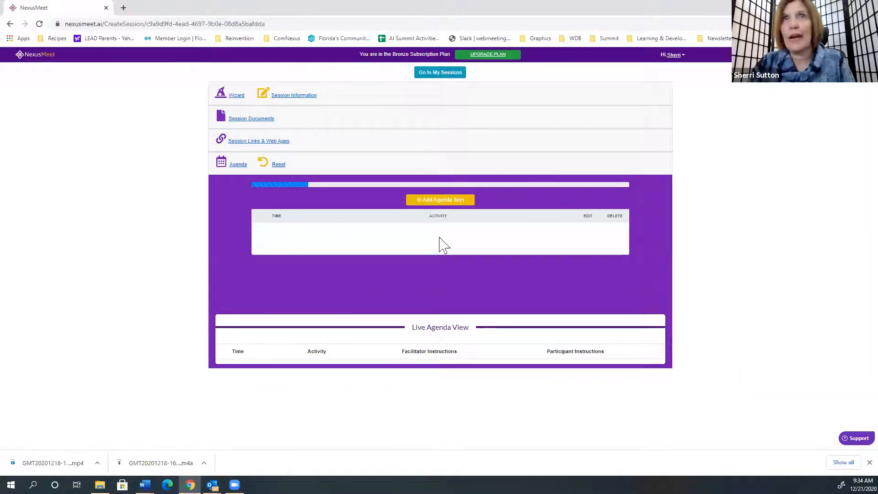
left_click(447, 202)
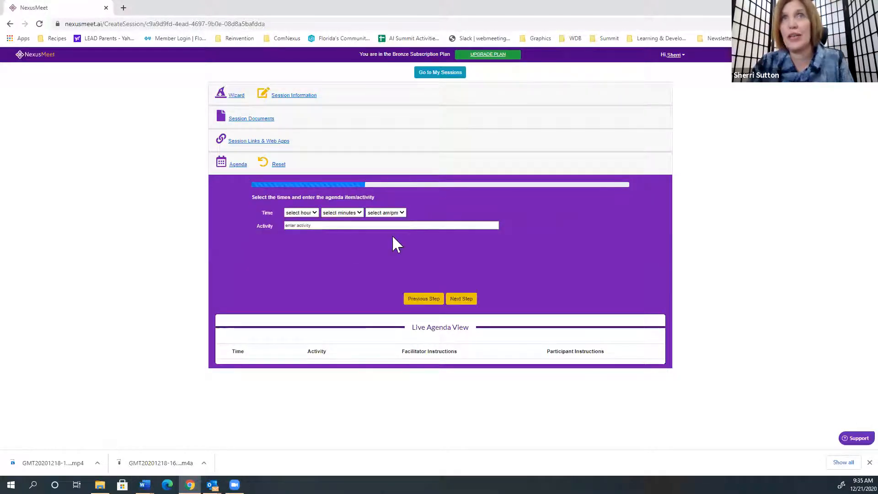
- Set the agenda item's time to 12:00 PM and its activity to "Breathing Exercise", and continue to the duration
left_click(313, 214)
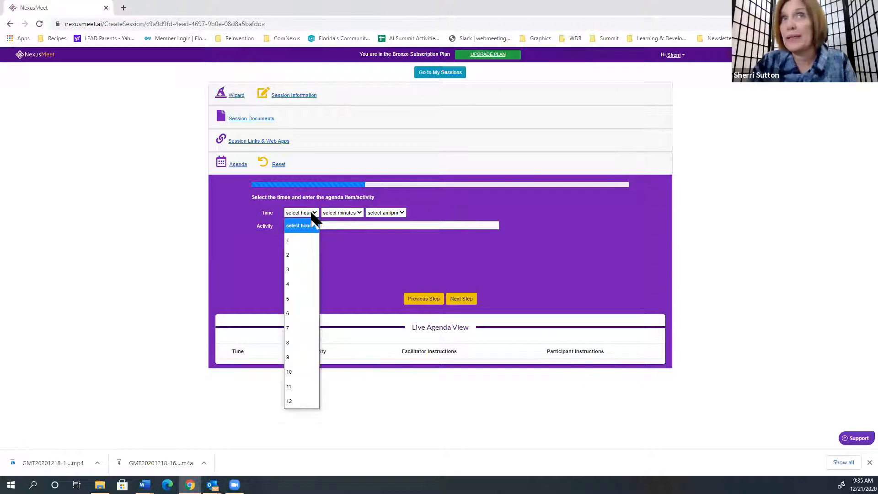
left_click(302, 402)
left_click(349, 214)
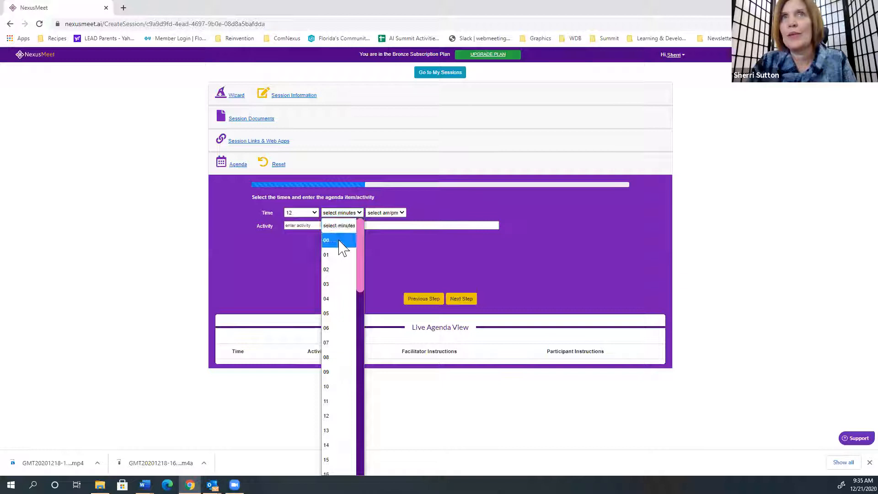
left_click(341, 239)
left_click(395, 215)
left_click(389, 254)
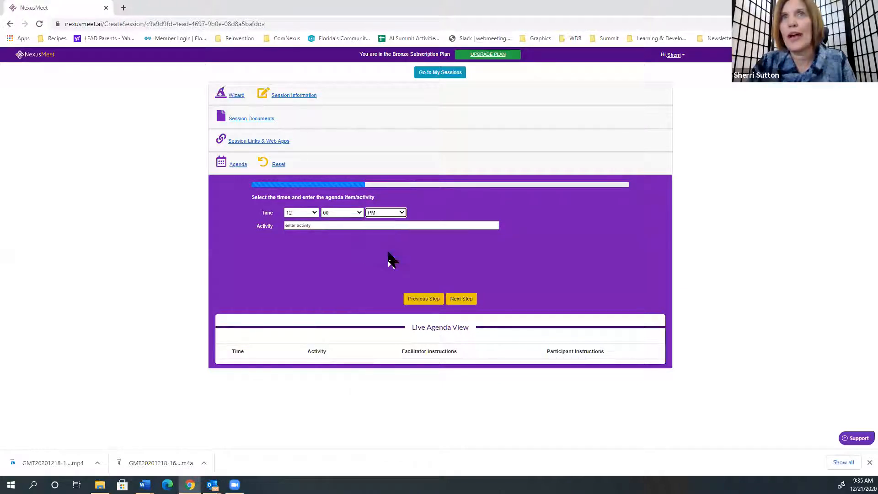
left_click(364, 225)
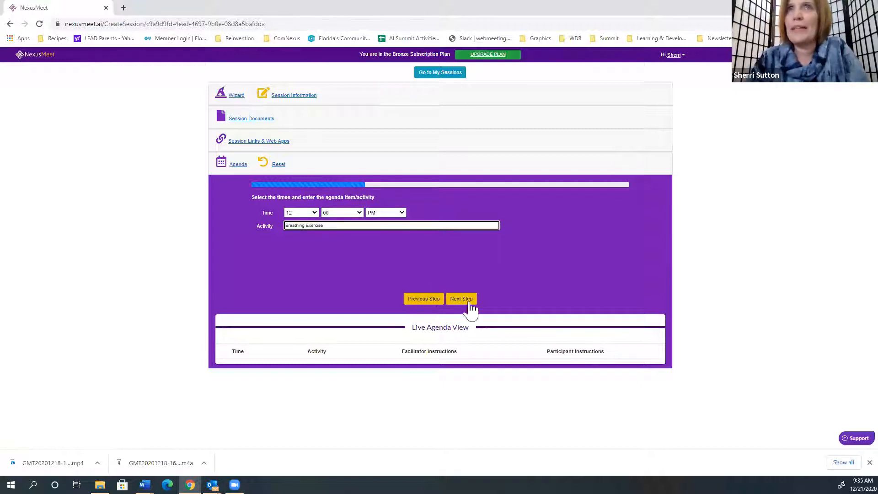
left_click(470, 303)
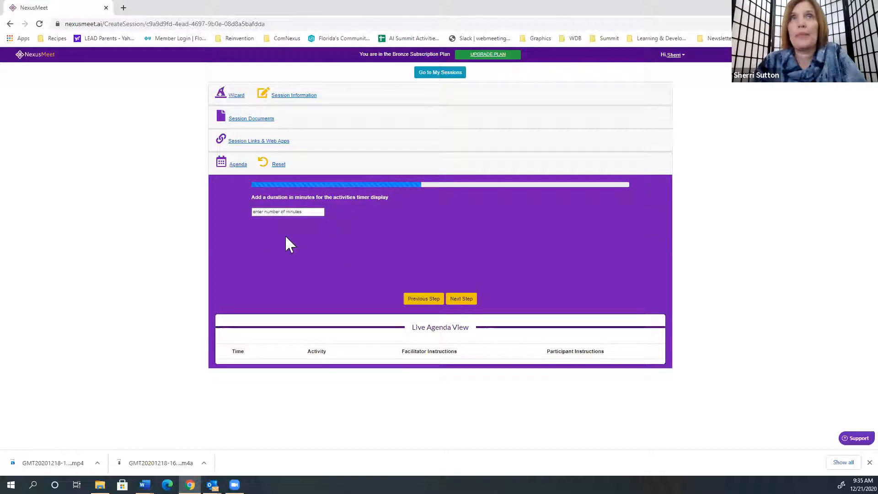
- Set the activity's timer duration to 3 minutes and continue to the facilitator notes
left_click(295, 215)
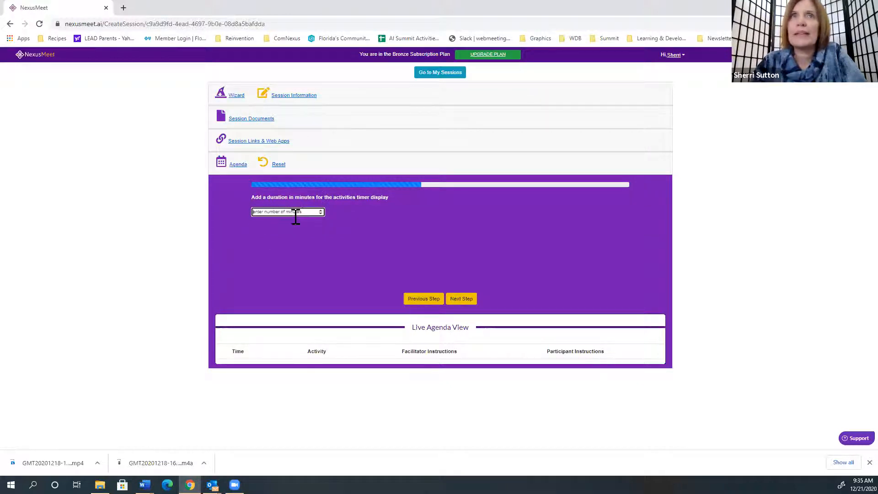
type("3")
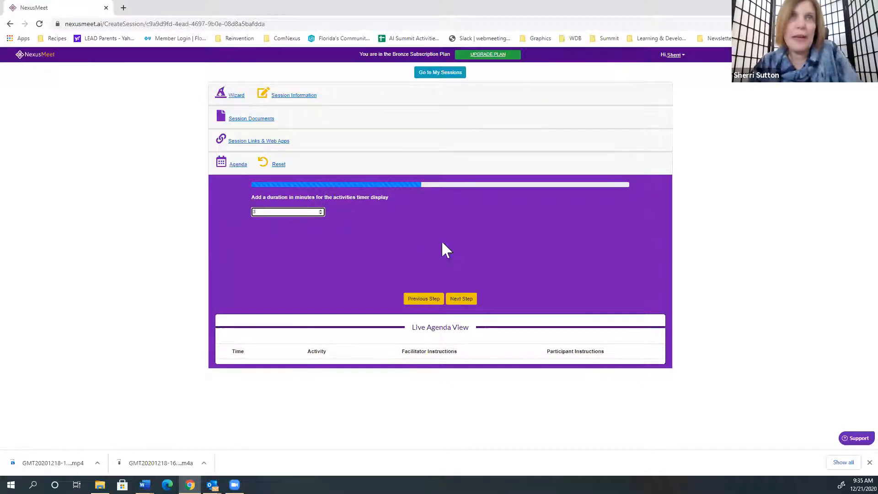
left_click(462, 301)
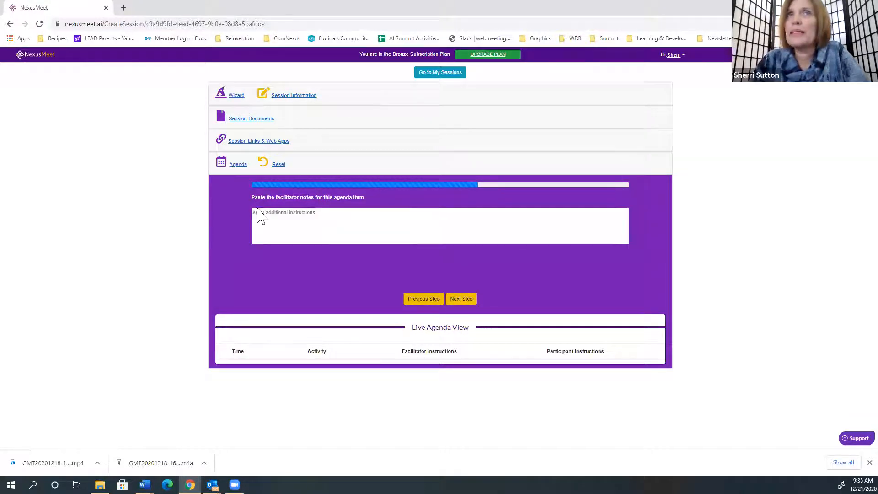
- Enter the facilitator notes "Explain activity and just tell them to follow" and continue to the participant instructions
left_click(317, 225)
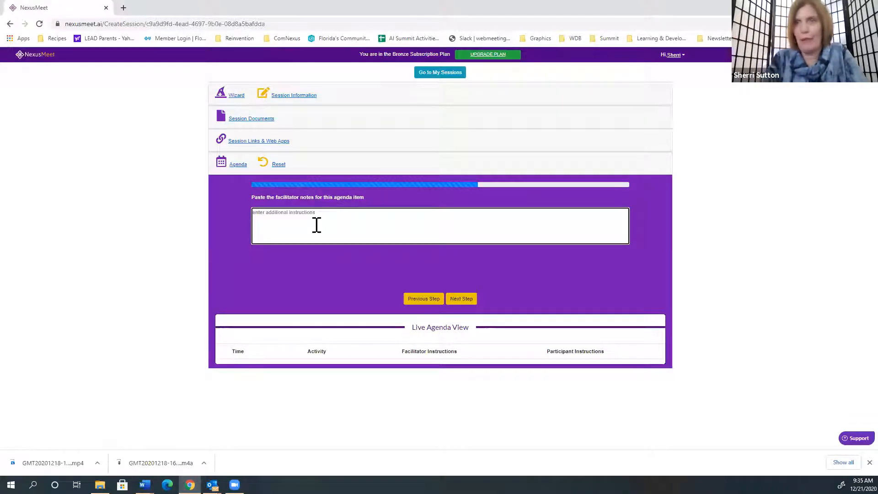
type("Expla")
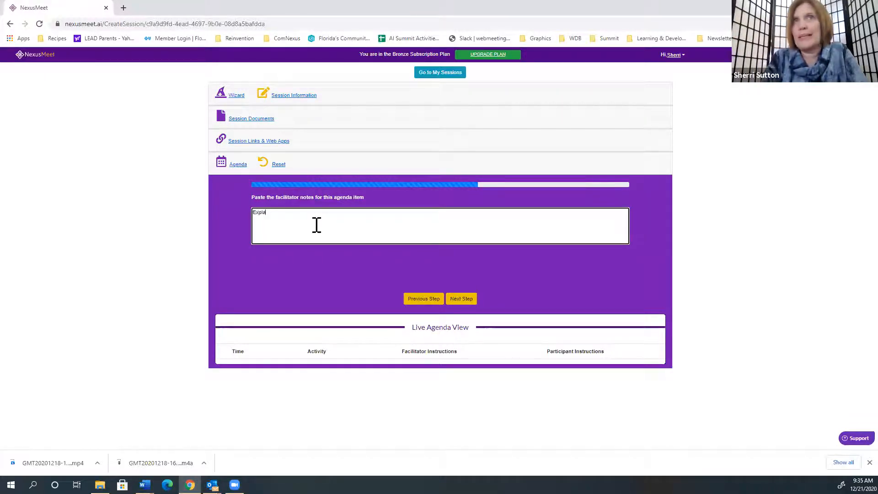
type("in activity")
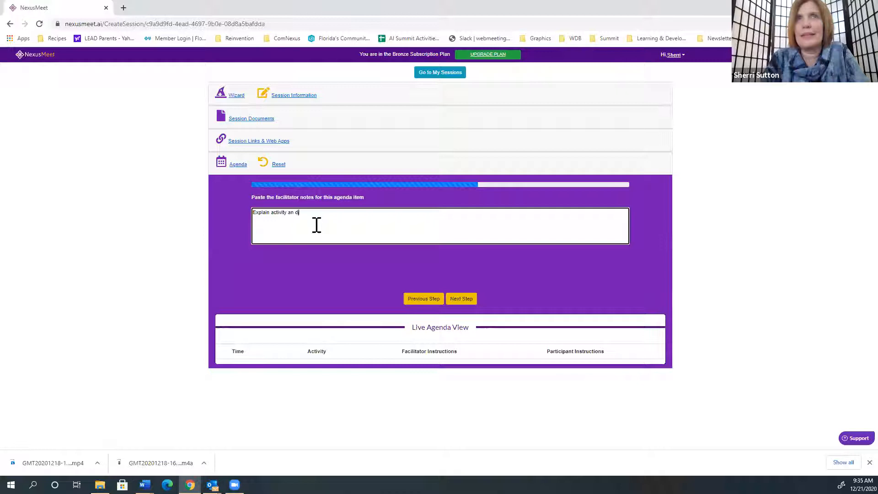
type("and jus tte")
key("BackSpace")
key("BackSpace")
key("BackSpace")
key("BackSpace")
type("t tell them to follow")
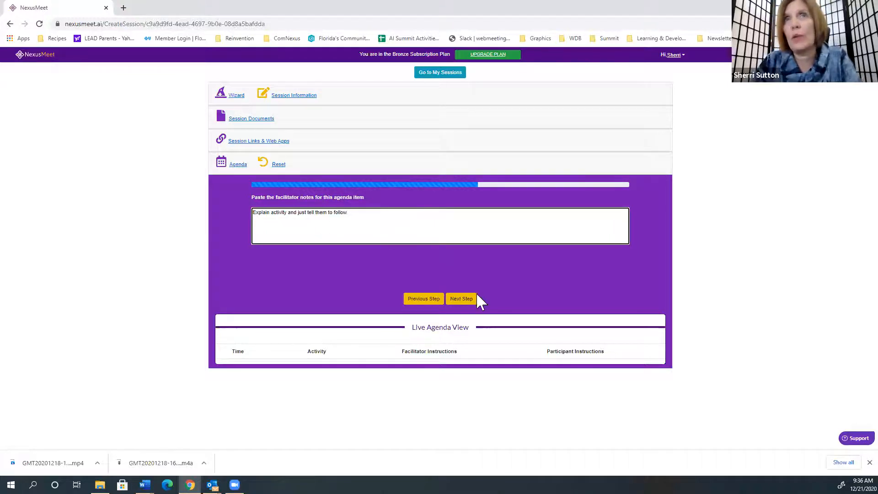
left_click(468, 301)
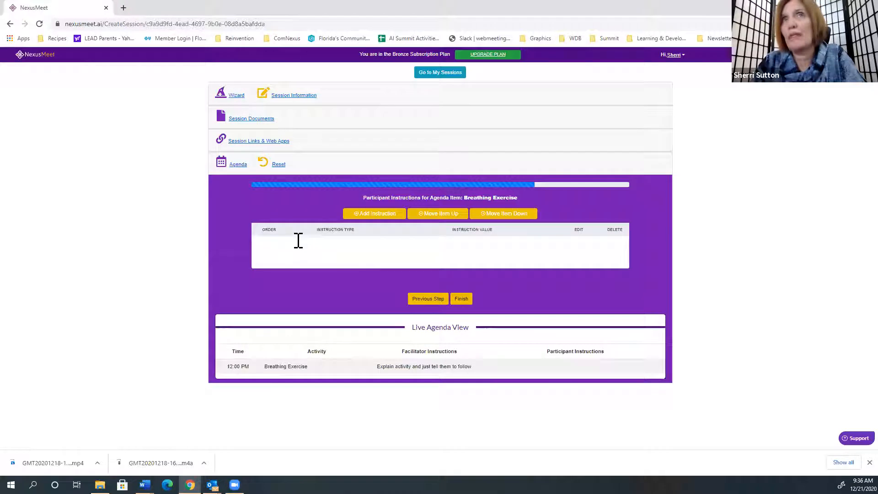
- Add and save a participant instruction that inserts the Breathing Exercise web app link
left_click(373, 215)
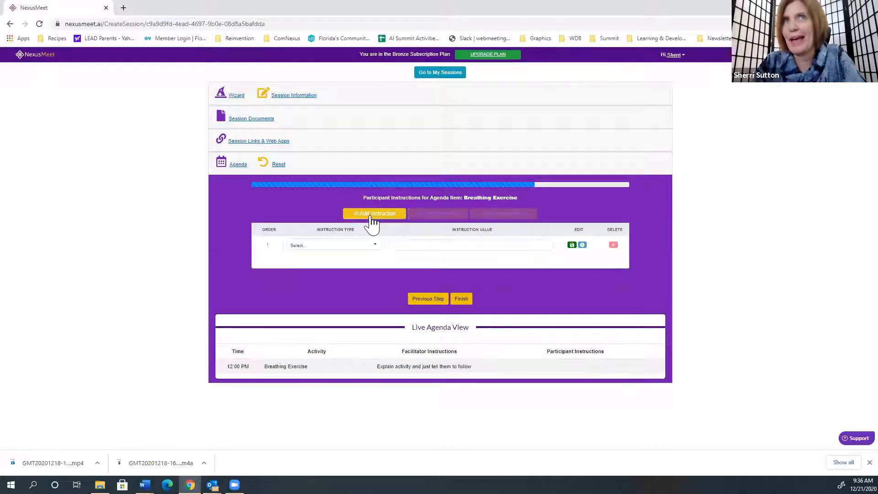
left_click(339, 247)
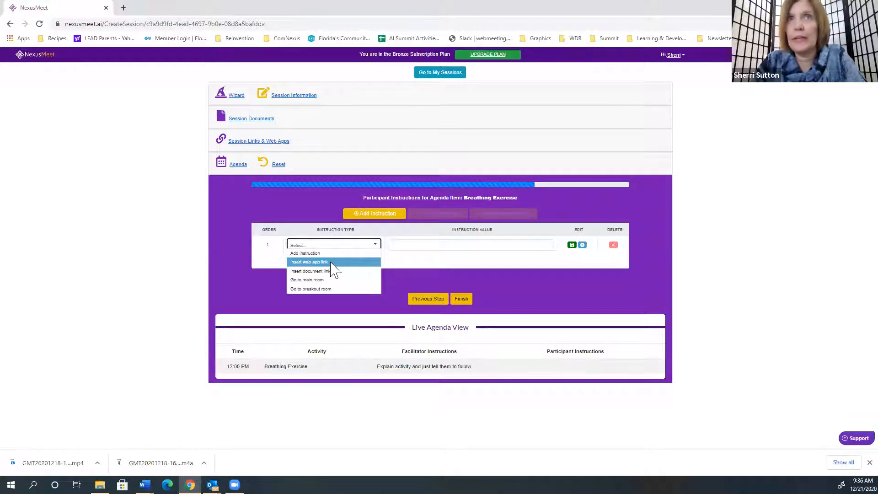
left_click(332, 263)
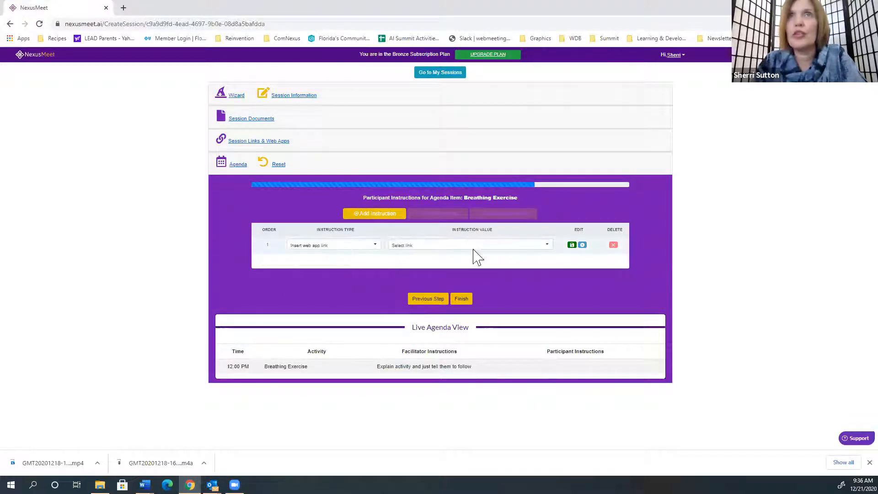
left_click(540, 247)
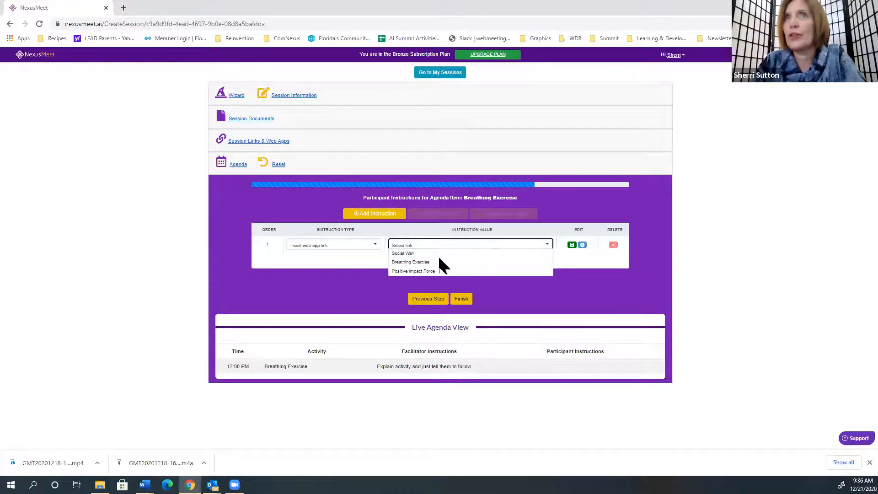
left_click(448, 262)
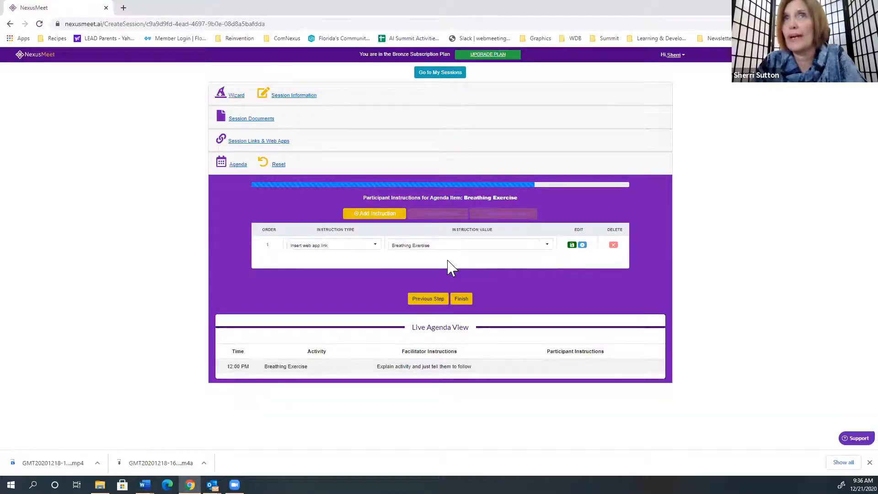
left_click(572, 245)
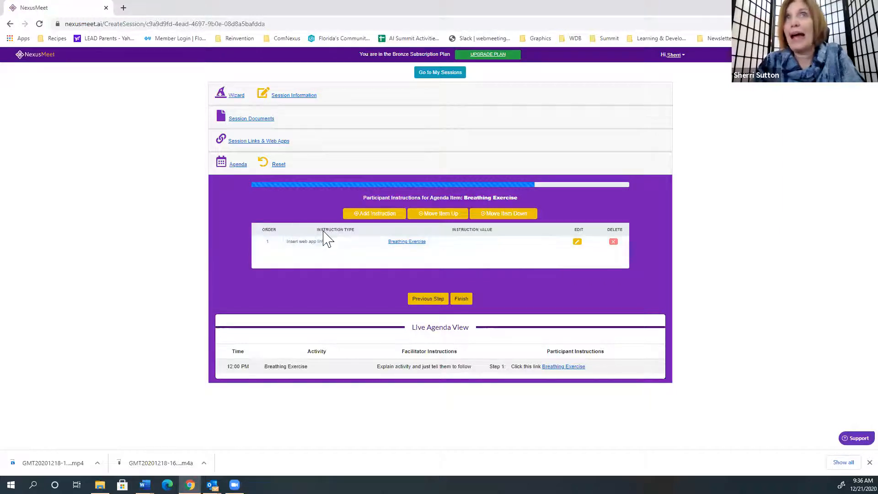
left_click(274, 145)
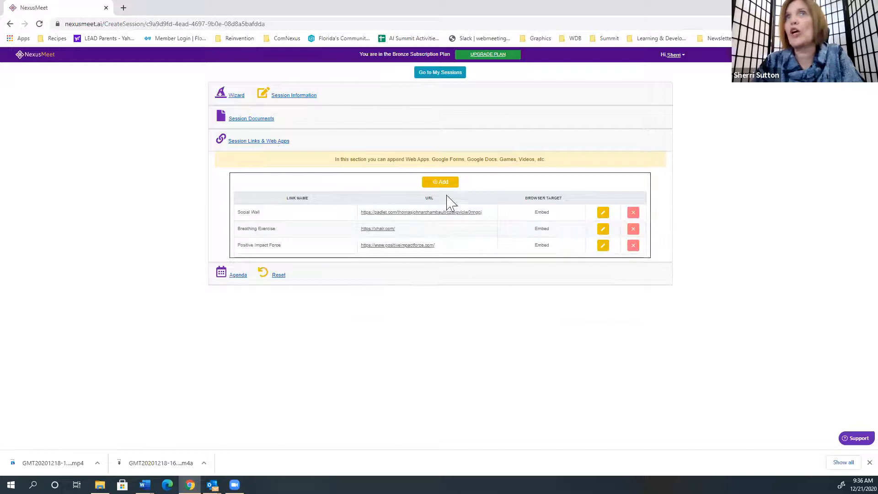
left_click(444, 183)
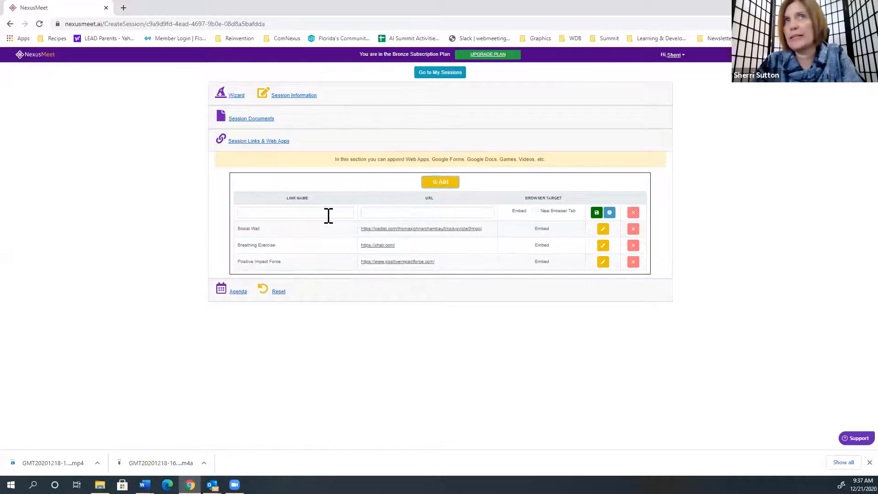
left_click(269, 212)
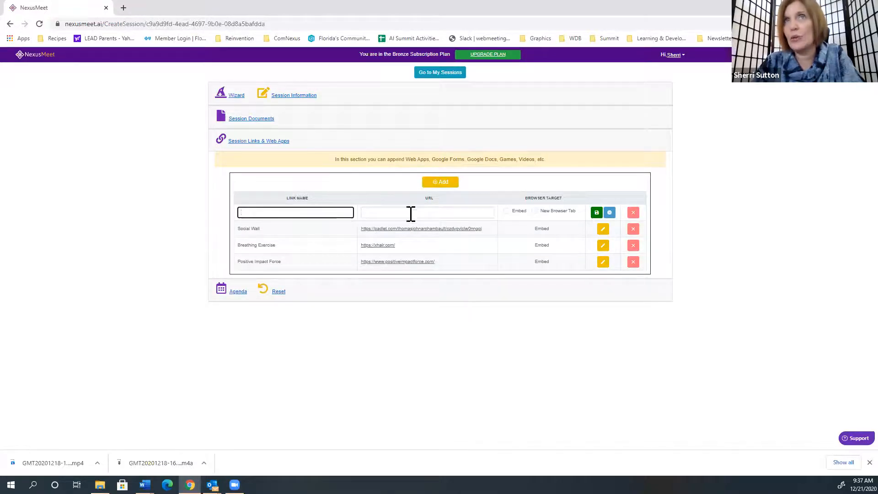
left_click(634, 214)
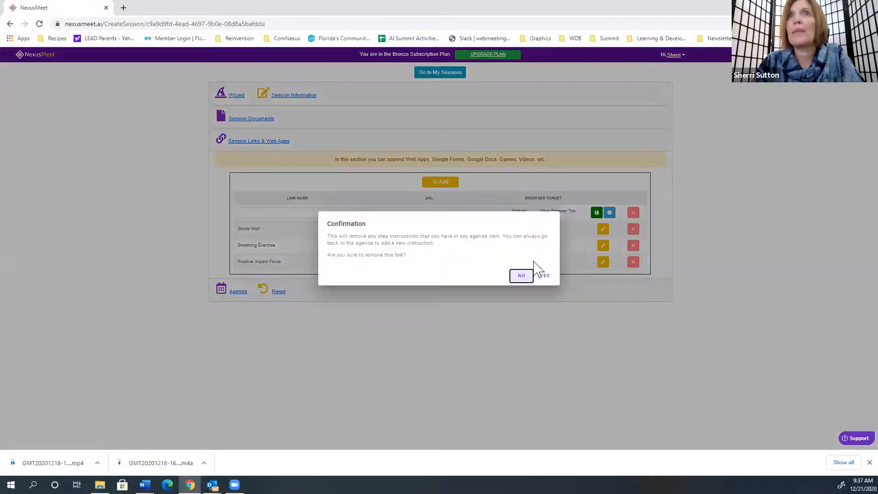
left_click(545, 276)
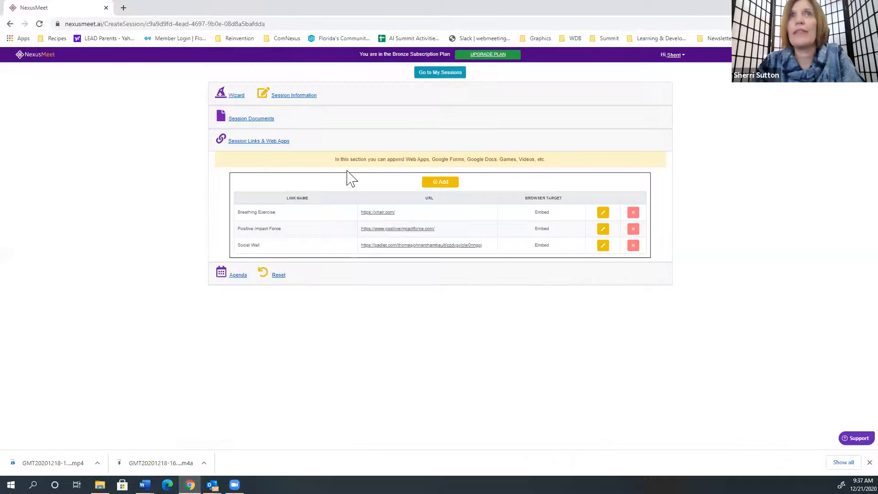
left_click(240, 276)
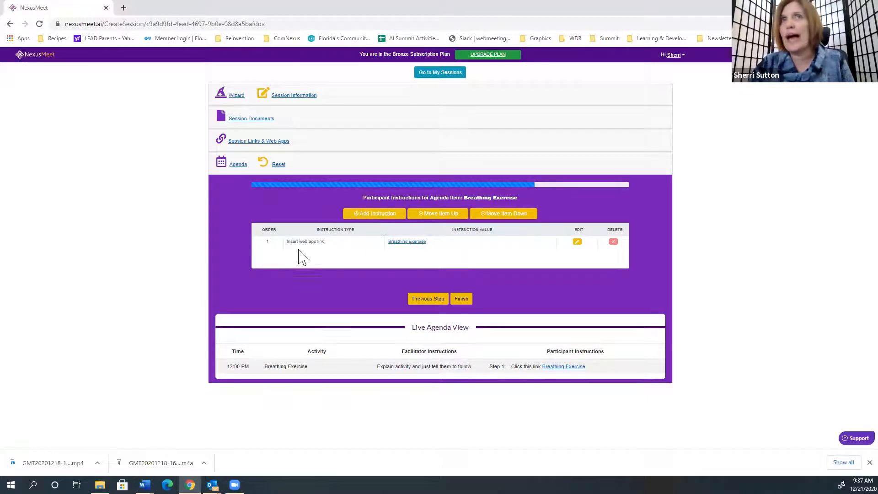
- Add and save a second participant instruction of type Add instruction reading "Review Agenda", and finish the agenda item
left_click(375, 222)
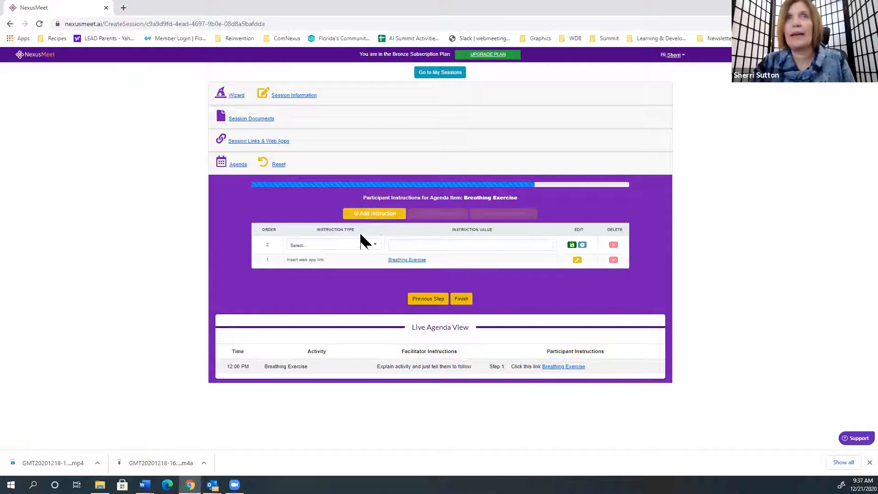
left_click(356, 248)
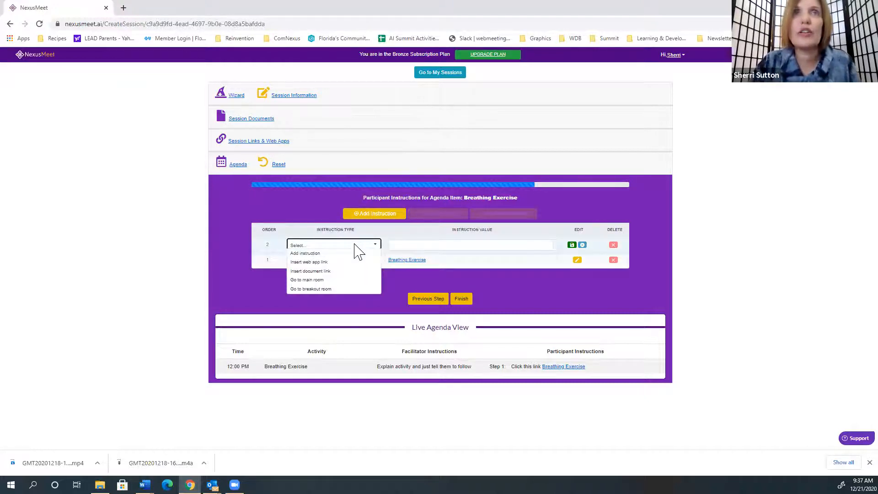
left_click(316, 254)
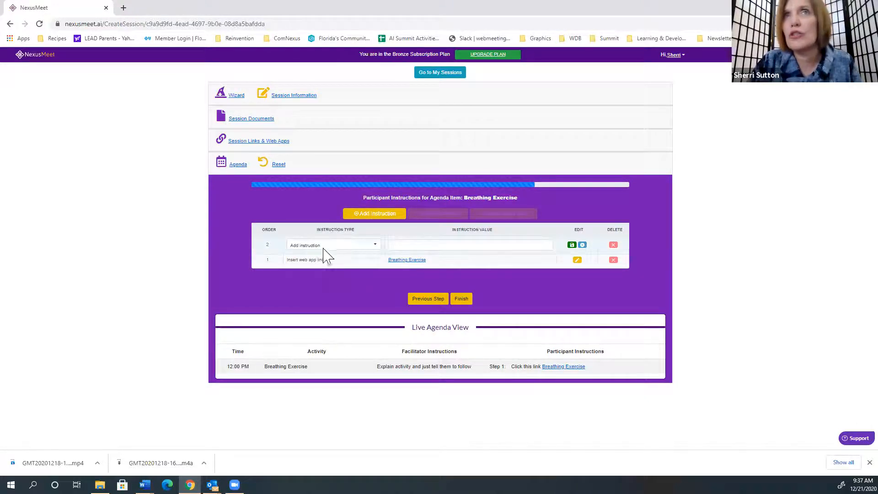
left_click(430, 244)
type("Review Agen")
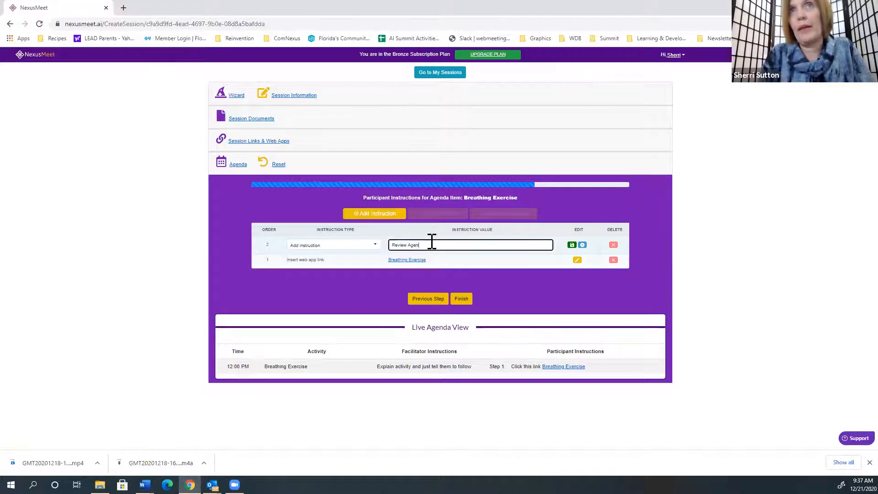
type("mda")
key("BackSpace")
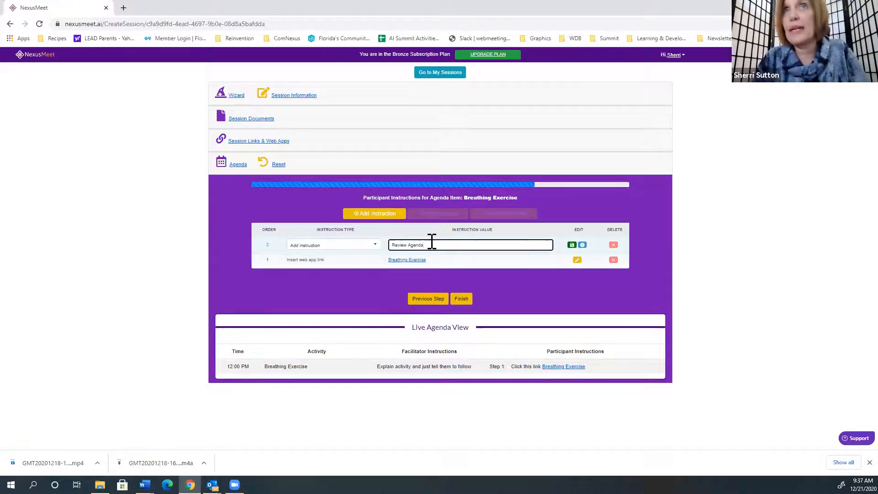
left_click(572, 246)
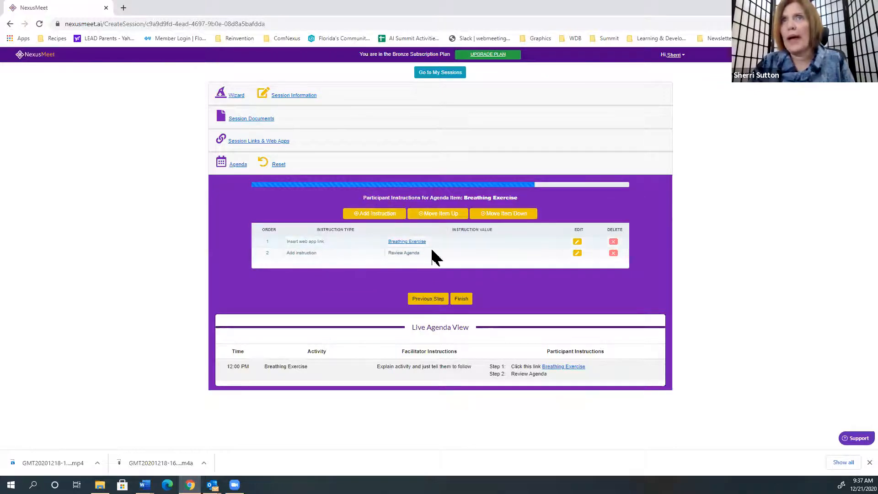
left_click(463, 300)
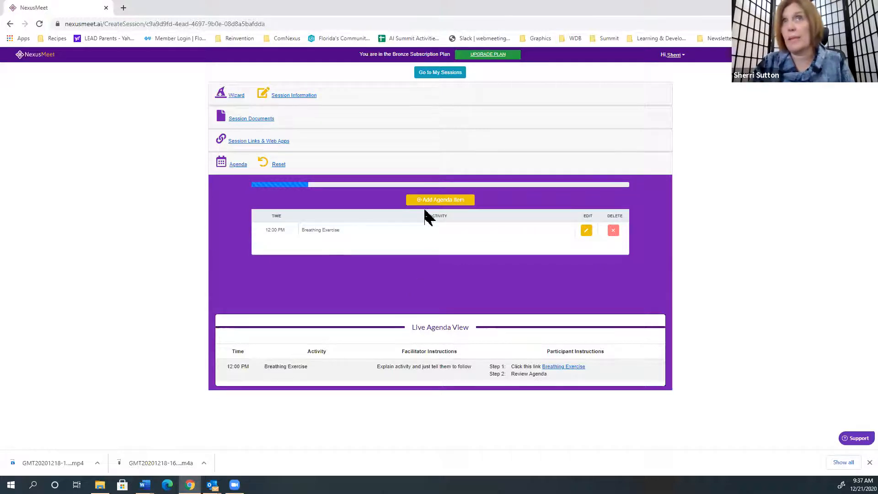
- Add a second agenda item and set its time to 12:04 PM
left_click(437, 203)
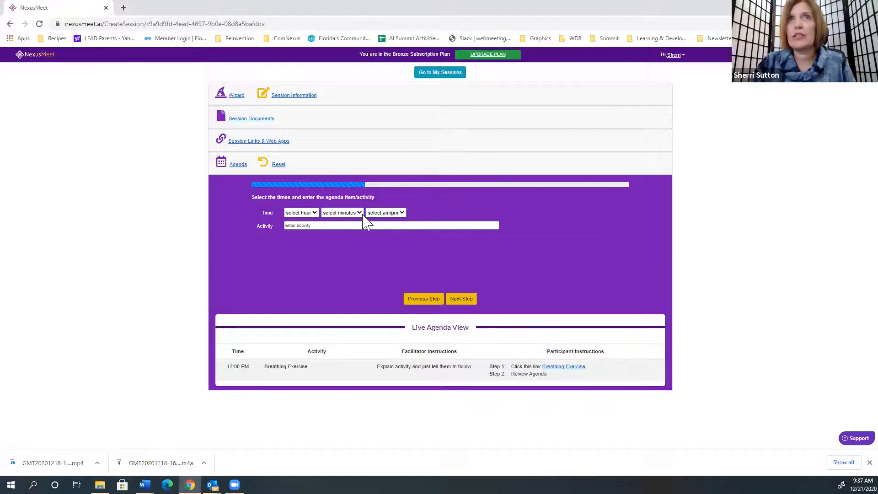
left_click(314, 213)
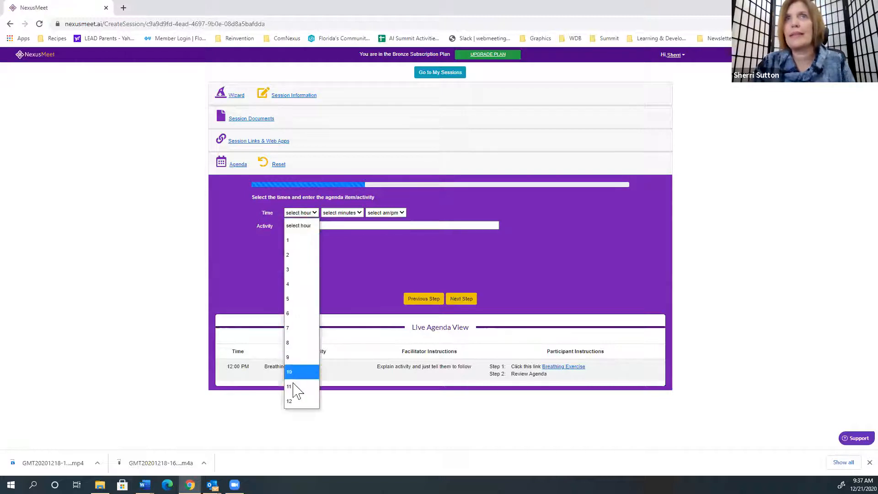
left_click(292, 402)
left_click(348, 213)
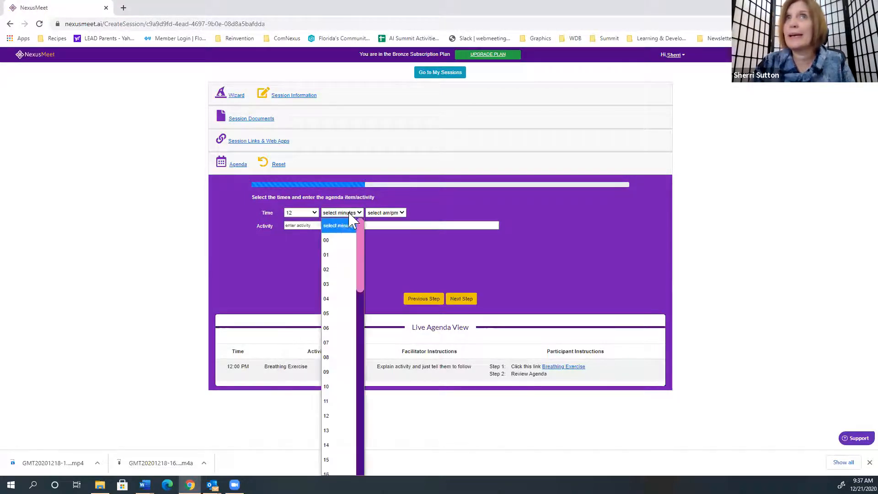
left_click(329, 296)
left_click(389, 213)
left_click(386, 249)
- Enter the activity "Review Reinvention and Why I am Using It" and continue to the timer duration
left_click(384, 226)
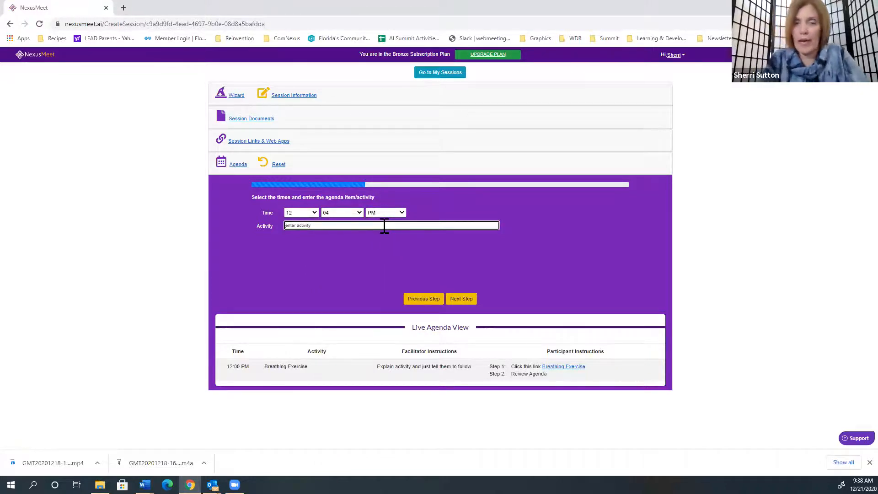
type("Rev")
type("iew ")
type("STELL")
type("REin")
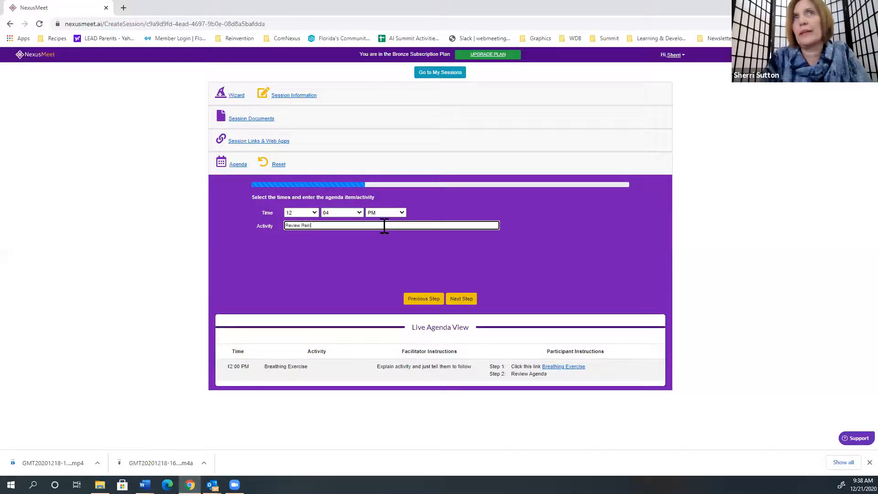
type("vention and")
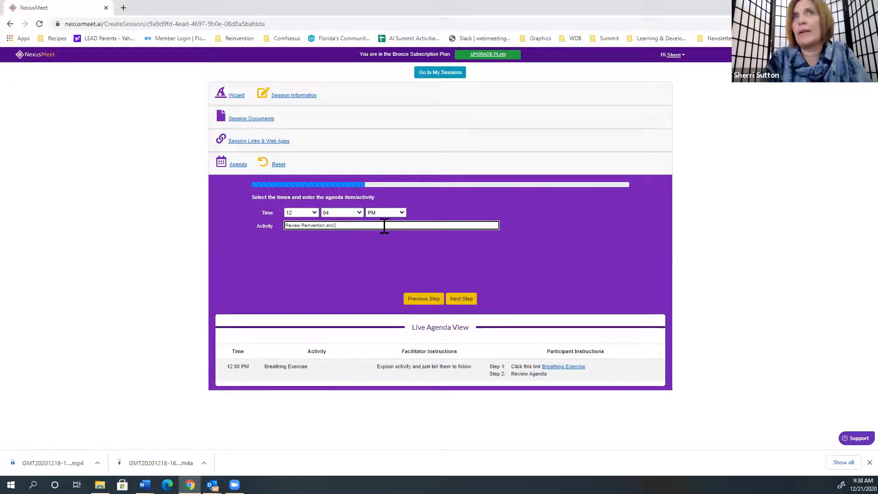
type(" Why I am Using It")
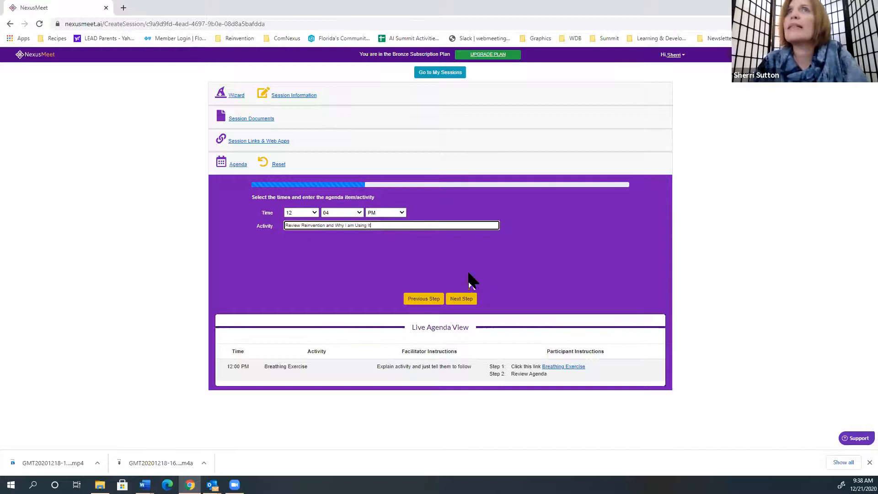
left_click(469, 303)
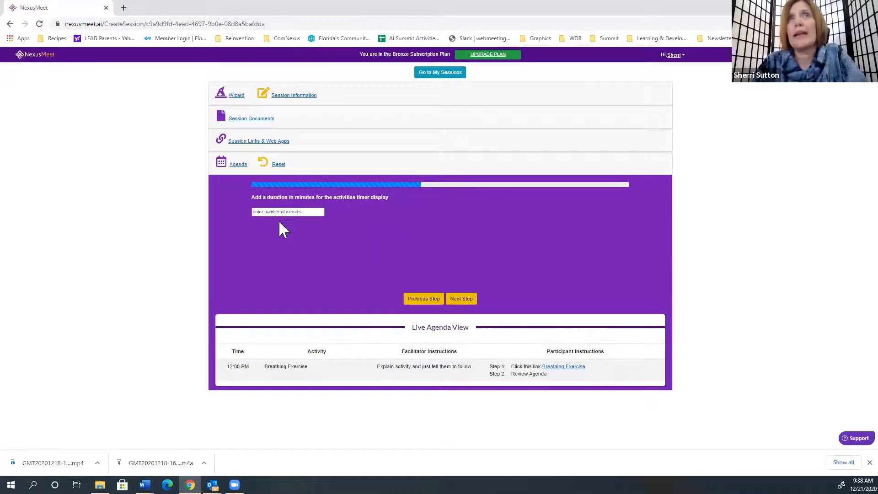
- Set the activity's timer duration to 7 minutes and continue to the facilitator notes
left_click(290, 214)
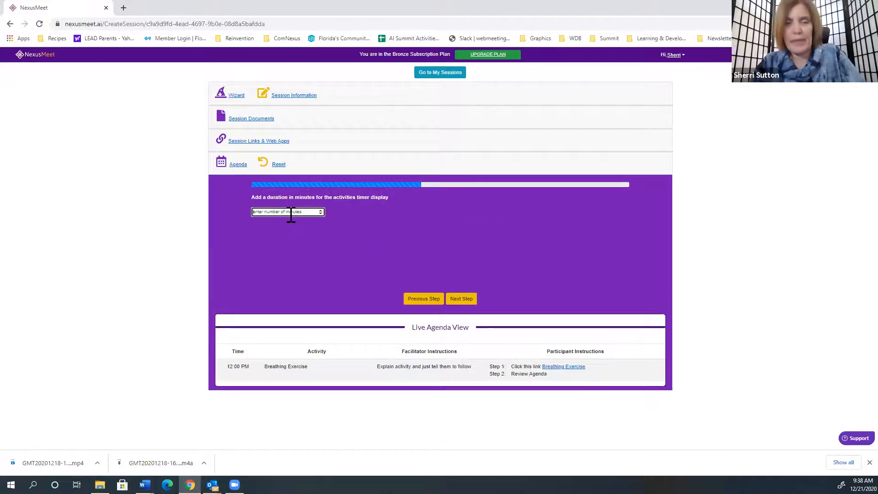
type("5")
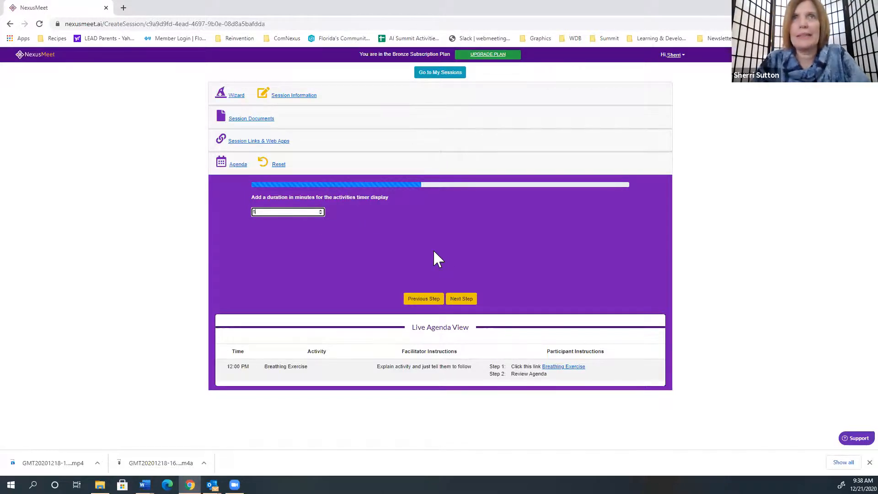
key("BackSpace")
type("7")
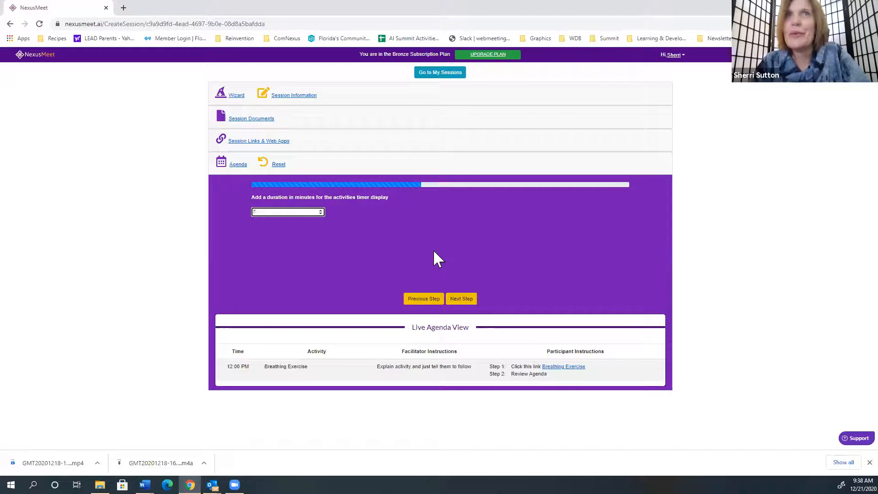
left_click(469, 299)
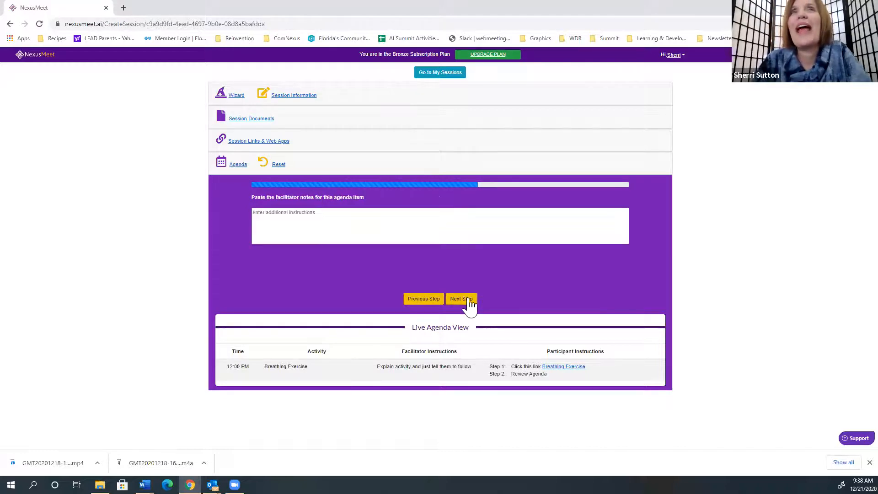
- Enter the facilitator notes "Tell Journey, Explain CRO Certification" and continue to the participant instructions
left_click(367, 227)
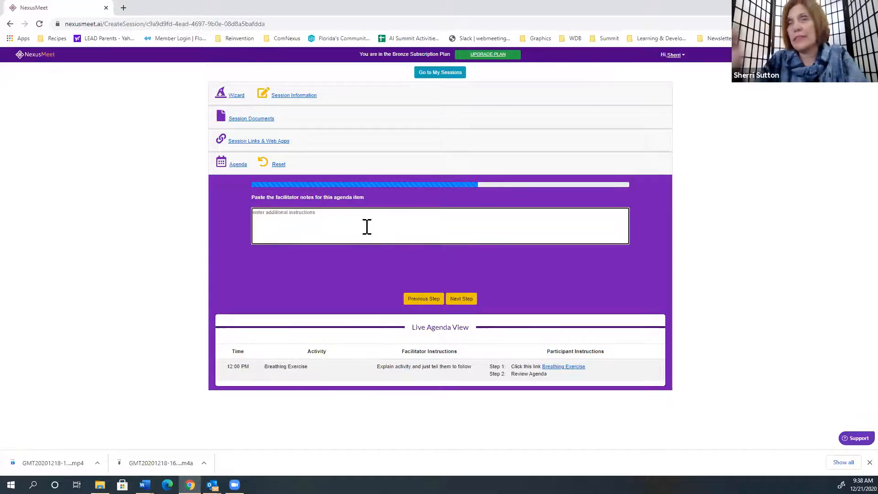
type("Tell Journey, Explain CRP")
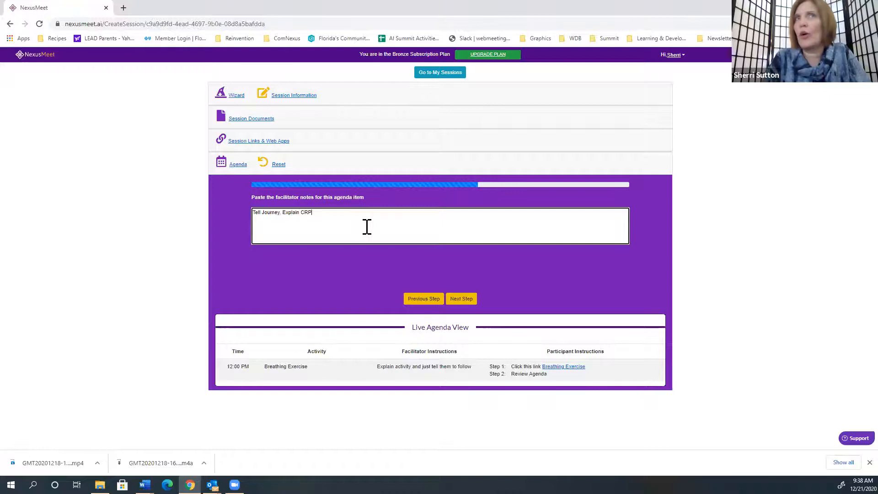
key("BackSpace")
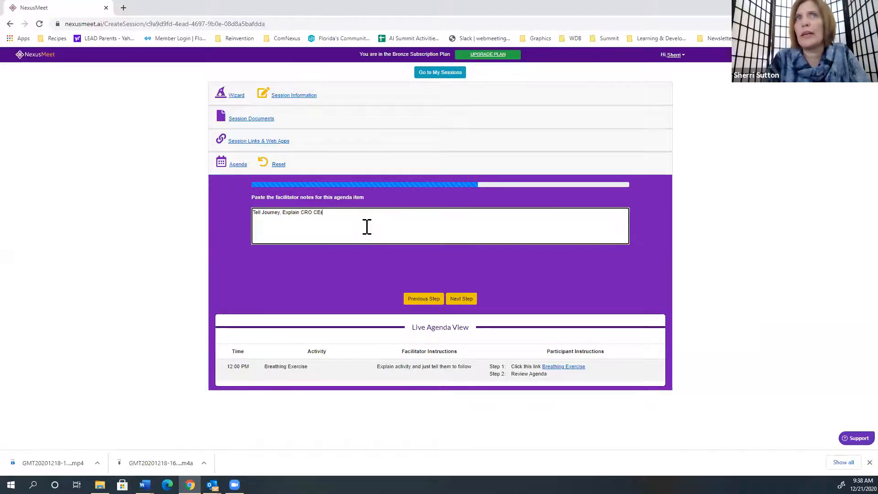
type("O Certifica")
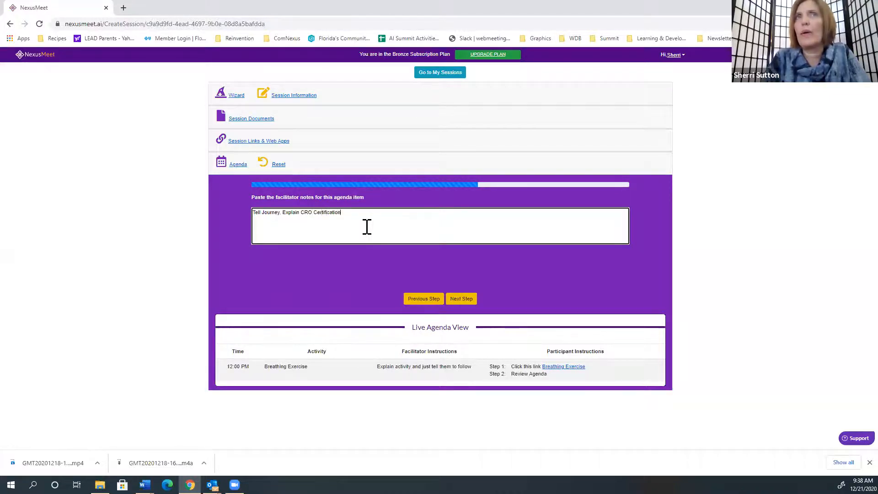
type("tion")
left_click(466, 301)
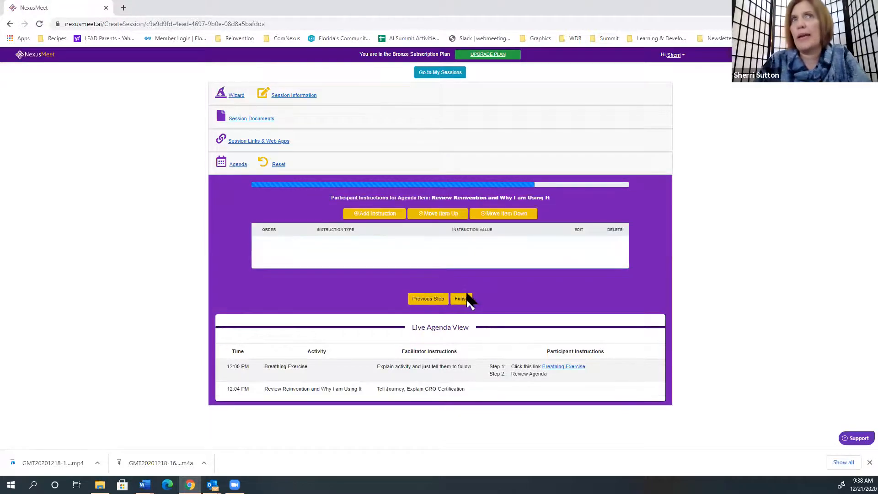
- Add a participant instruction of type Add instruction to the 12:04 PM agenda item
left_click(382, 218)
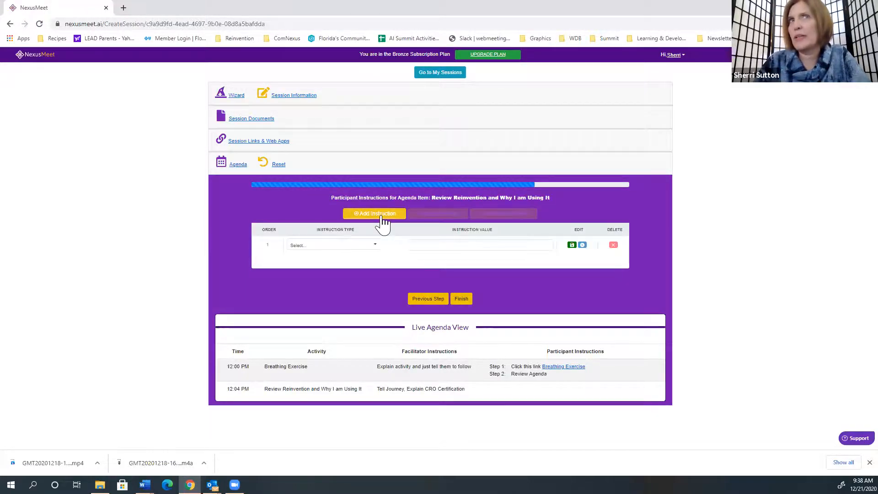
left_click(309, 247)
left_click(315, 254)
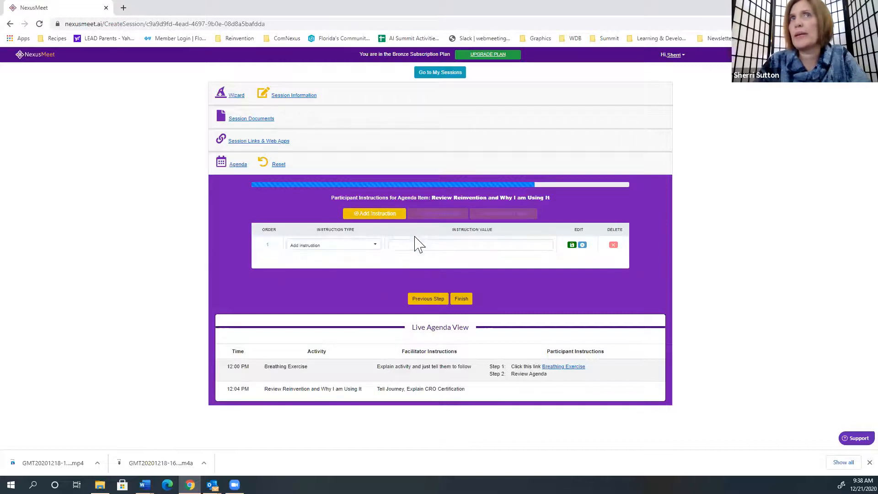
left_click(412, 245)
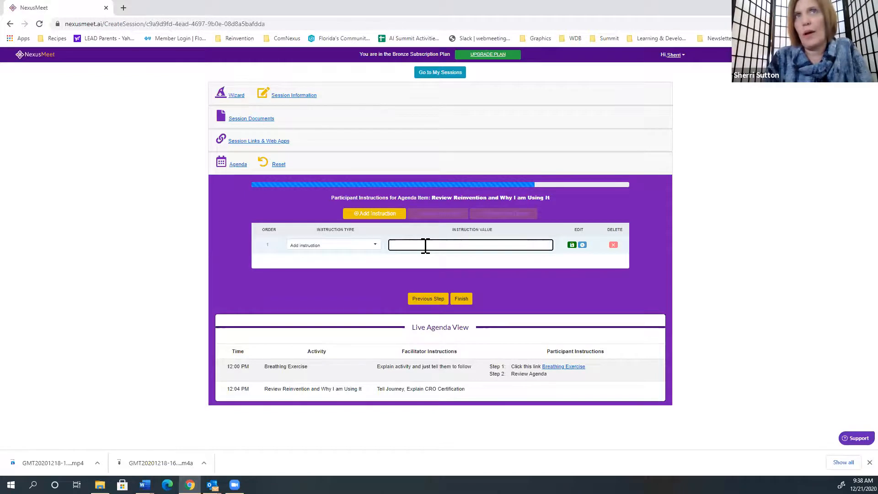
type("Ask for Input")
key("BackSpace")
key("BackSpace")
key("BackSpace")
key("BackSpace")
key("BackSpace")
key("BackSpace")
key("BackSpace")
key("BackSpace")
key("BackSpace")
key("BackSpace")
key("BackSpace")
key("BackSpace")
key("BackSpace")
key("BackSpace")
key("BackSpace")
key("BackSpace")
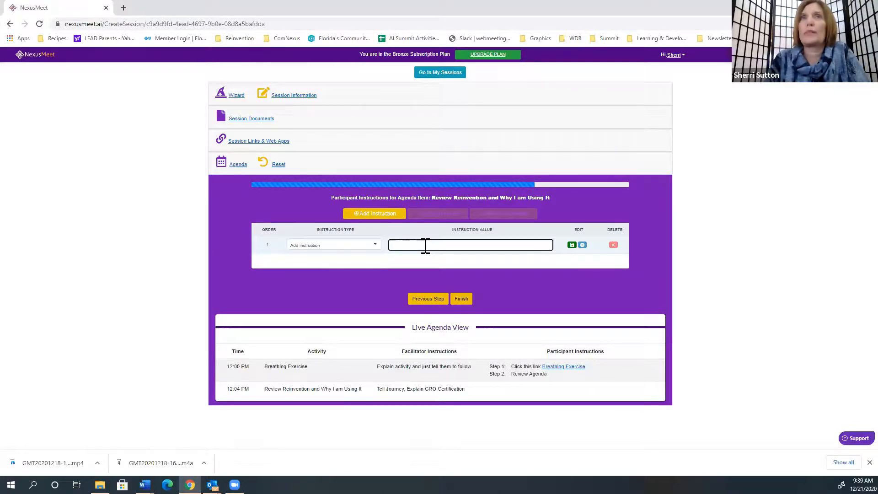
- Enter "Journey Story - Full Screen Video" as the instruction value, save it and finish the agenda item
type("Journey So")
key("BackSpace")
type("tory")
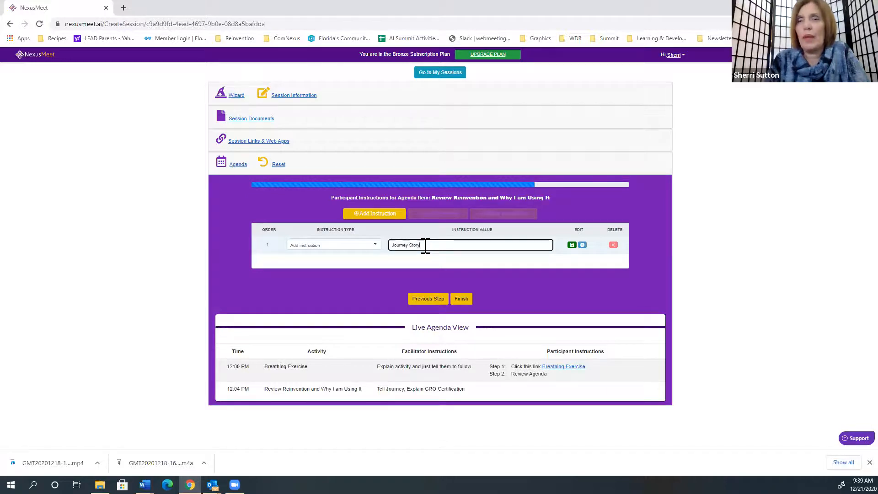
type(" - Full ")
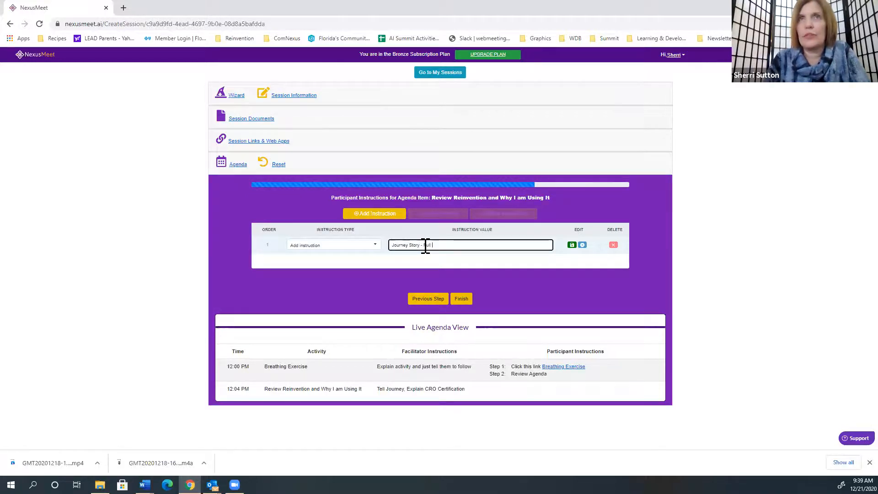
type("Screen Video")
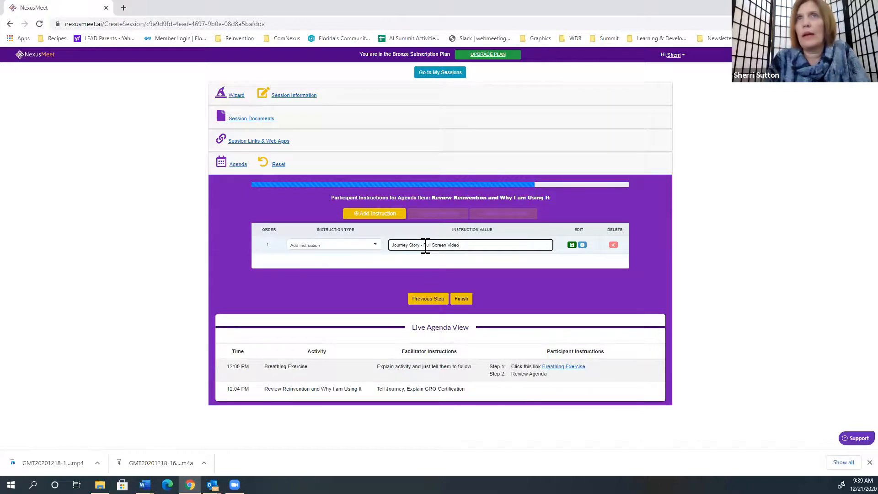
left_click(572, 246)
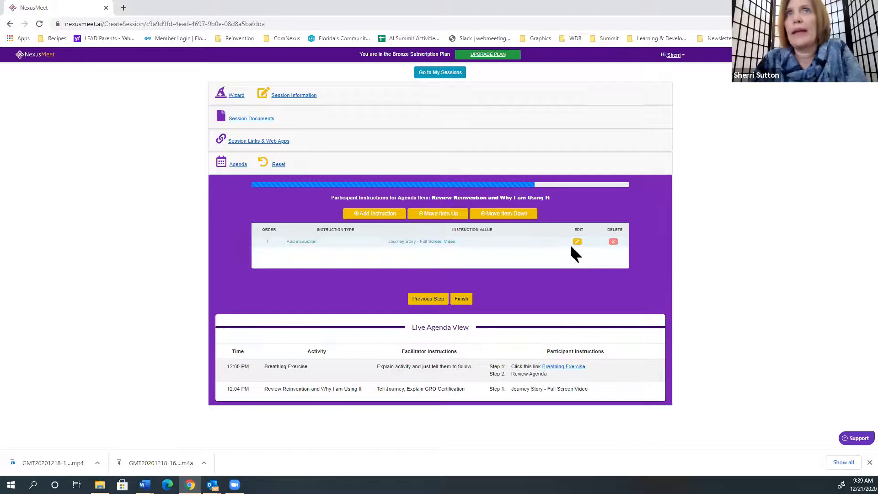
left_click(467, 300)
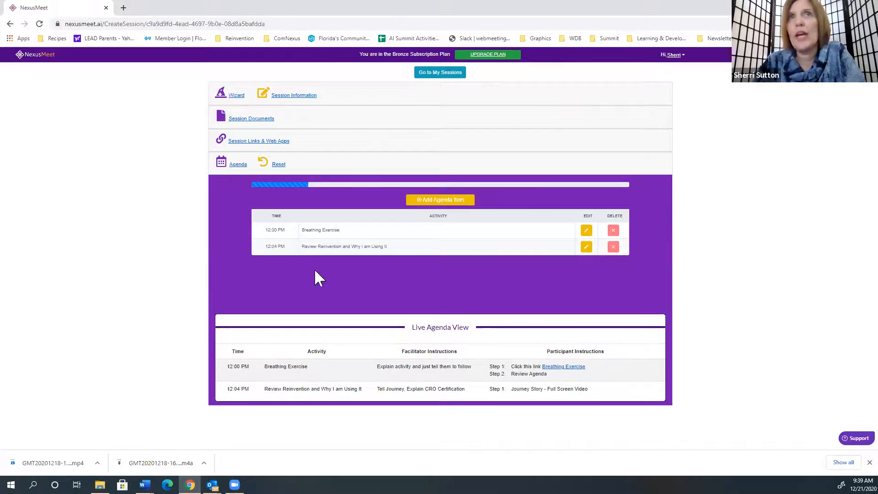
- Add a third agenda item and set its time to 12:10 PM
left_click(446, 202)
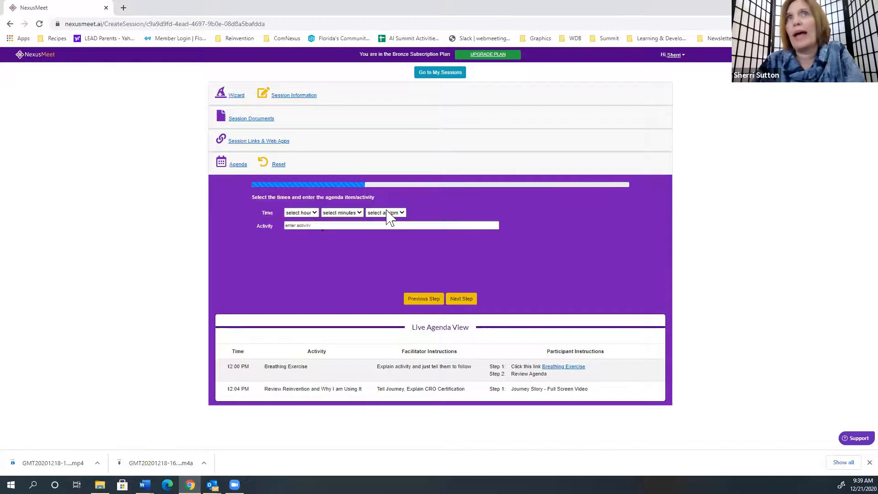
left_click(311, 215)
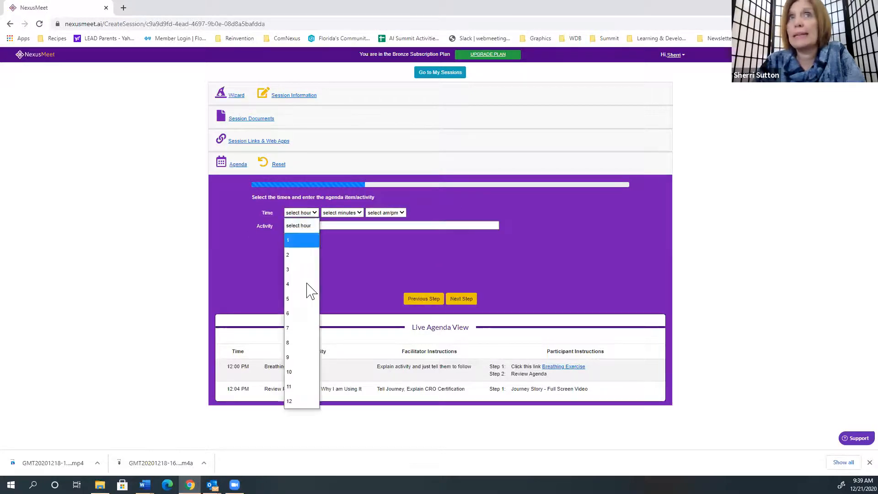
left_click(295, 402)
left_click(357, 214)
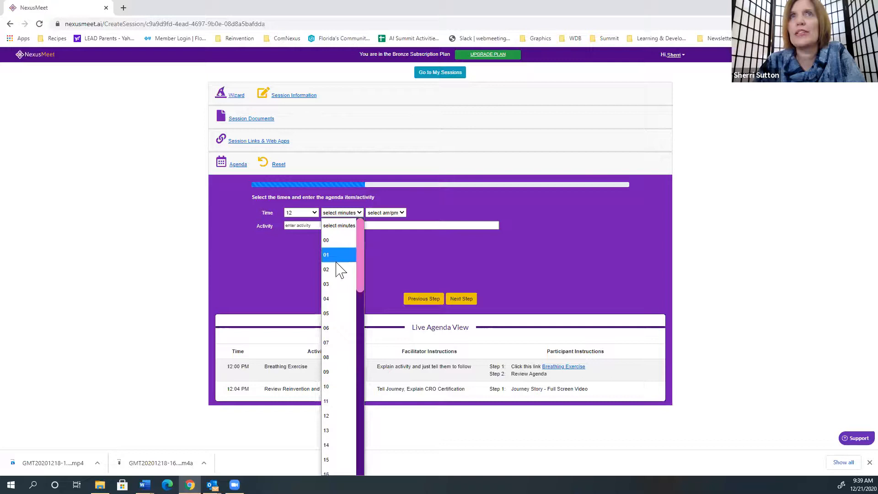
left_click(337, 388)
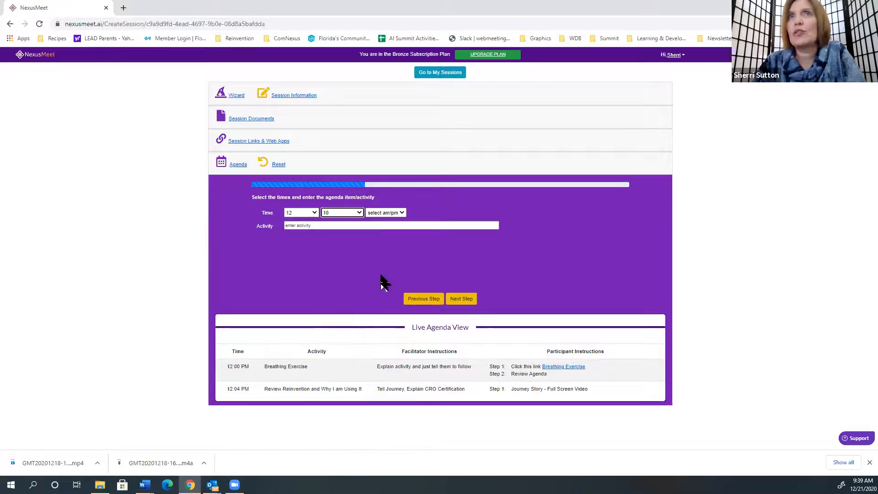
left_click(392, 214)
left_click(384, 255)
- Enter an activity title starting with "Show STELLAR Mod", set its timer duration and continue to the facilitator notes
left_click(354, 228)
type("Show STELLAR Model")
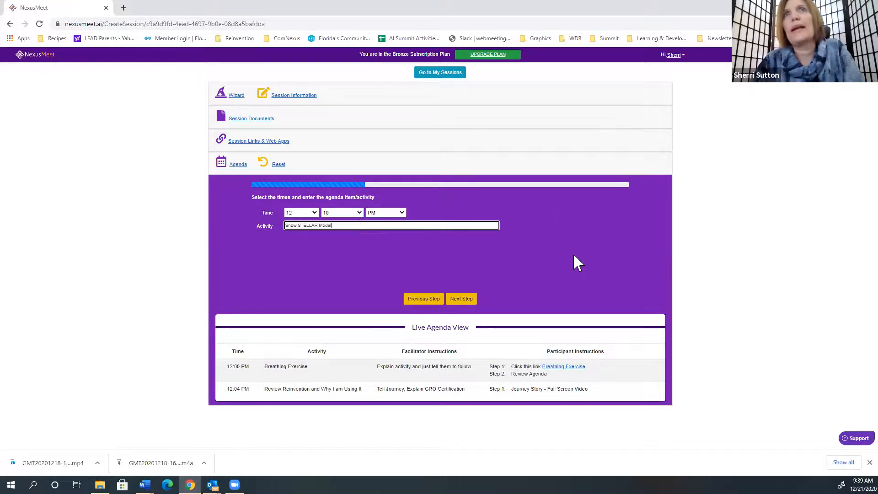
left_click(461, 299)
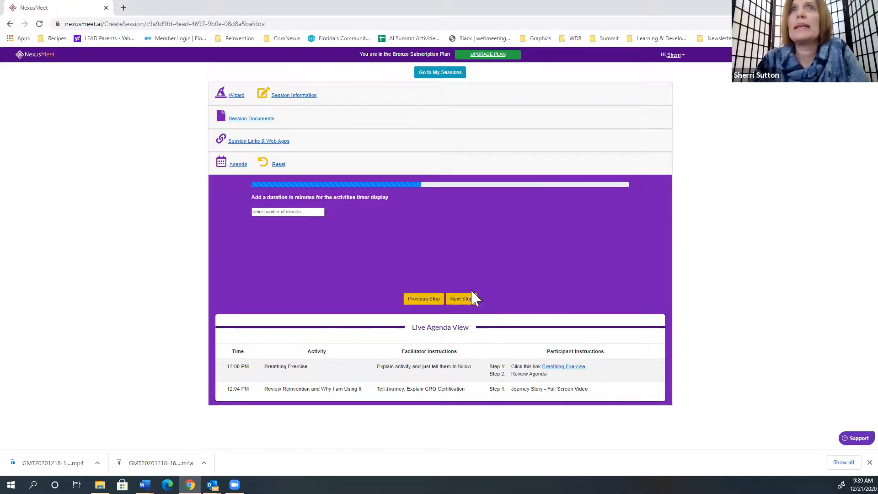
left_click(304, 211)
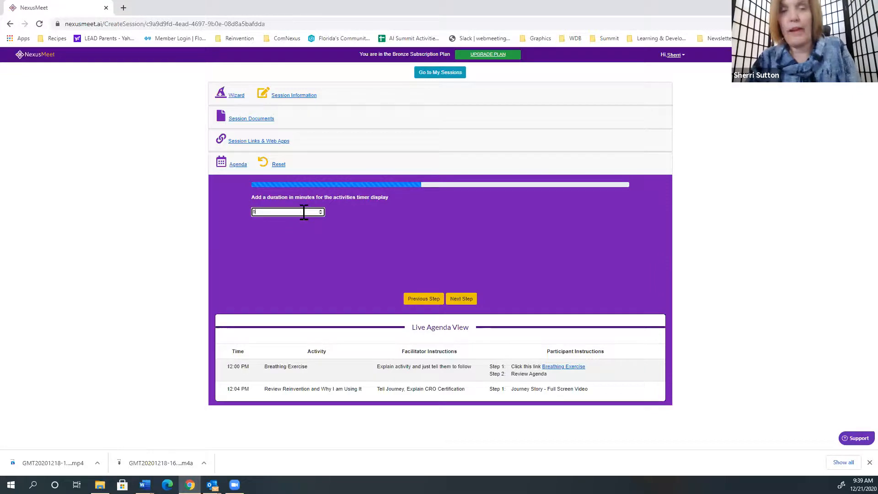
left_click(471, 302)
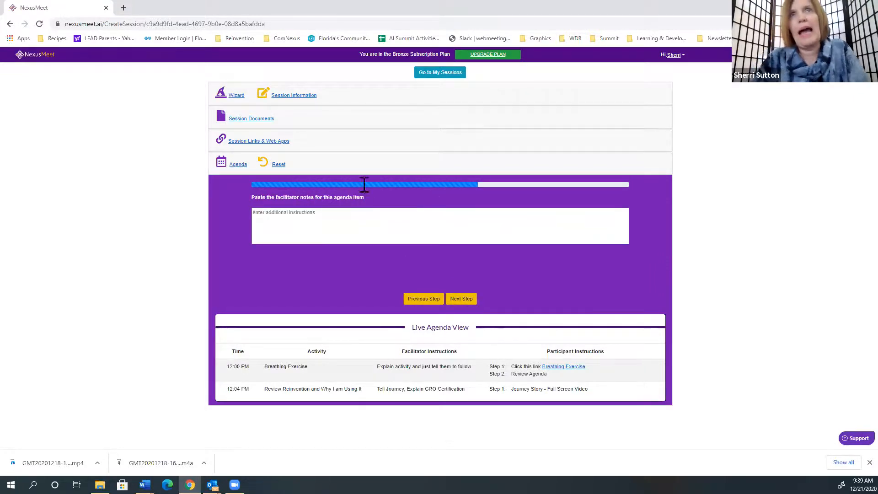
- Enter "Review STELLAR with Questions" as the facilitator notes for the 12:10 PM agenda item and continue to its participant instructions
left_click(330, 219)
type("Review STELLAR wtih")
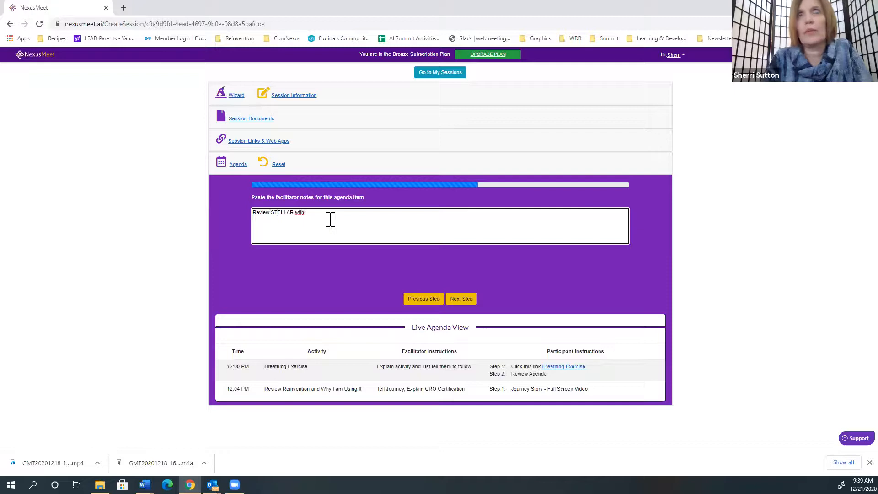
key("BackSpace")
key("BackSpace")
key("BackSpace")
key("BackSpace")
key("BackSpace")
key("BackSpace")
key("BackSpace")
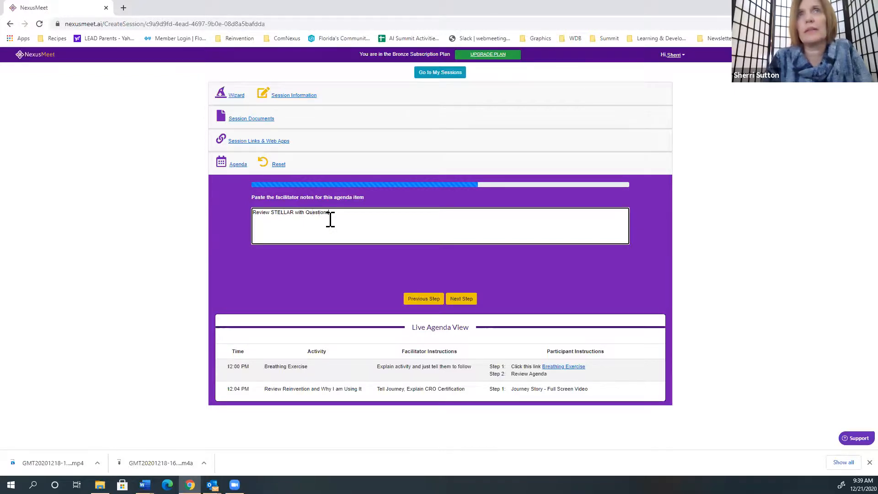
left_click(461, 302)
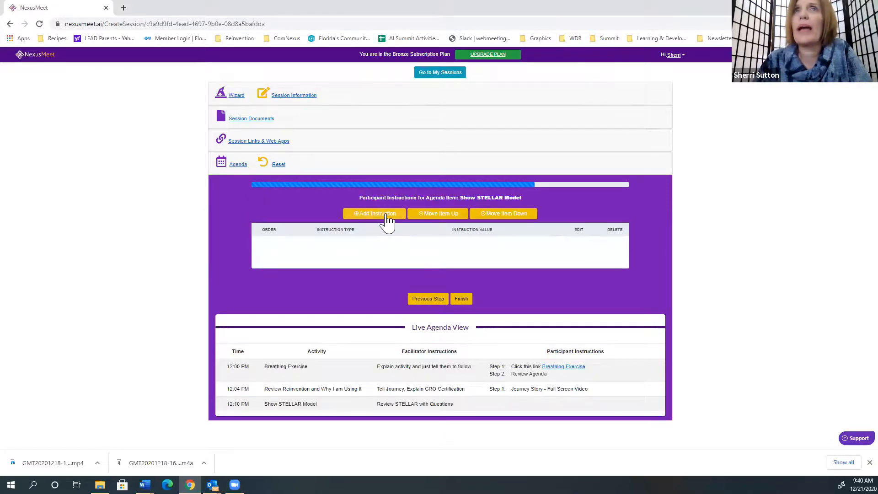
- Add a participant instruction of type Insert document link with the document CRO Handbook STELLAR, save it and finish the agenda item
left_click(387, 216)
left_click(351, 245)
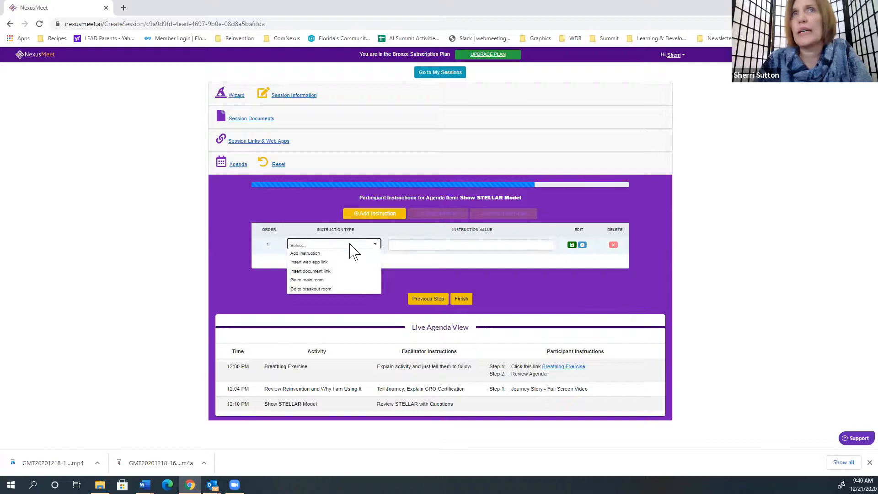
left_click(331, 271)
left_click(432, 245)
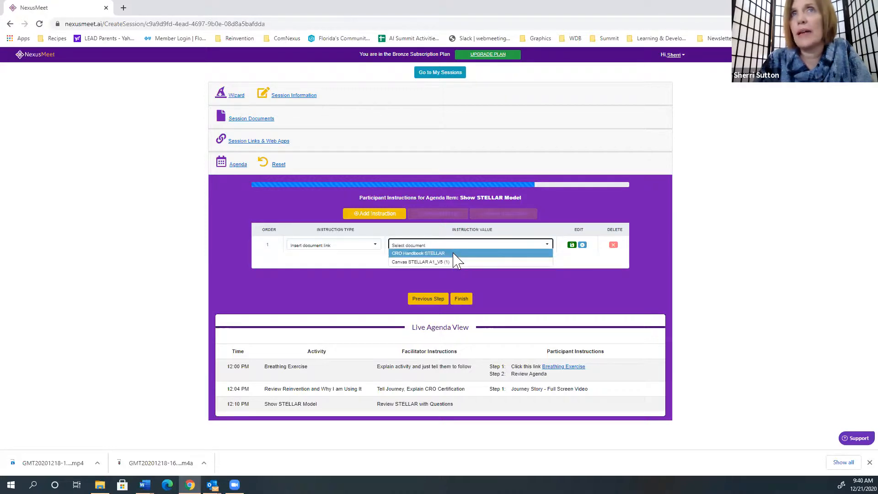
left_click(453, 253)
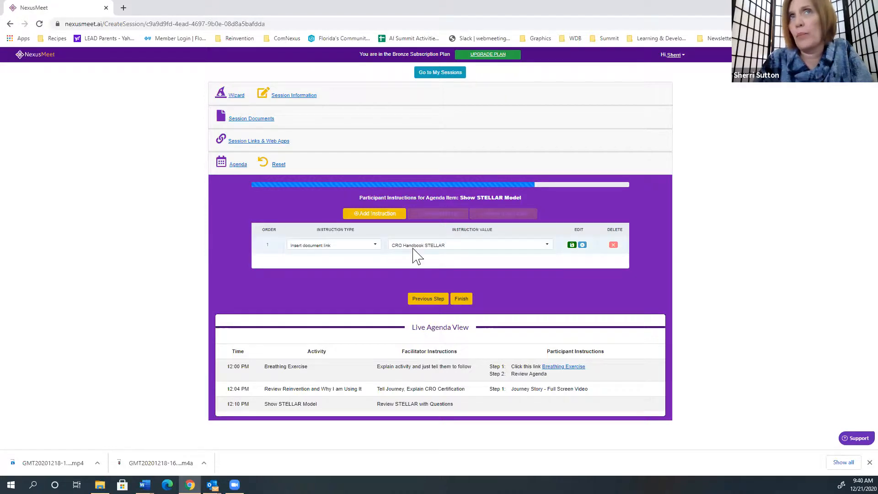
left_click(573, 245)
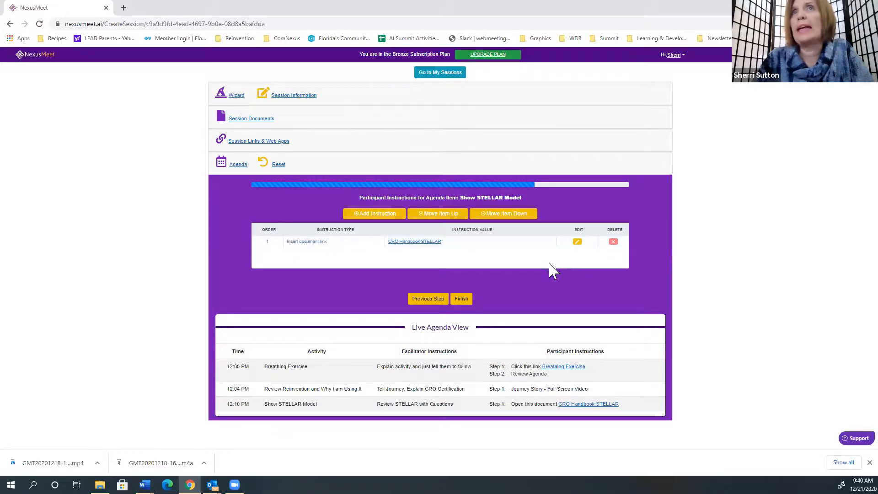
left_click(463, 300)
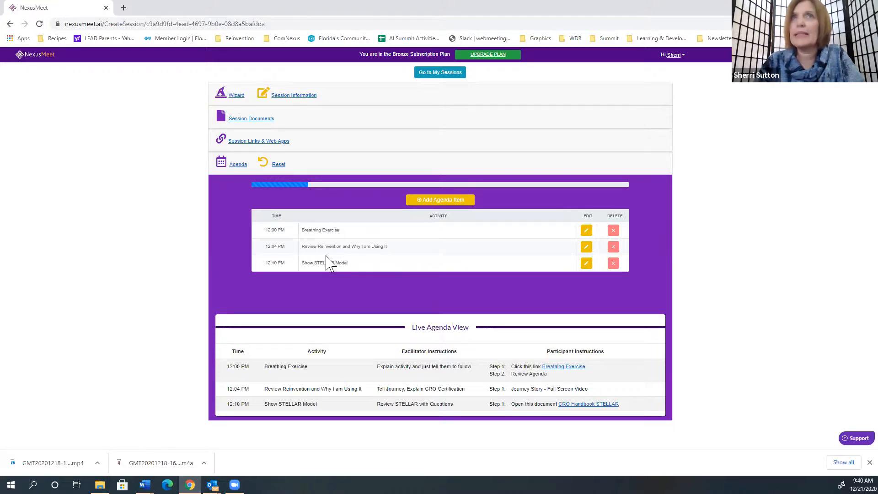
- Open the 12:04 PM agenda item for editing and review its time, activity, timer duration, facilitator notes and participant instructions
left_click(586, 247)
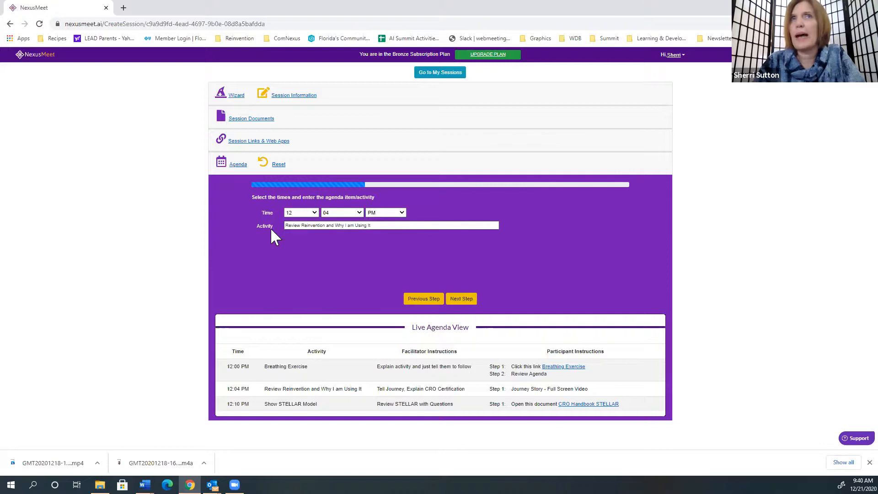
left_click(472, 302)
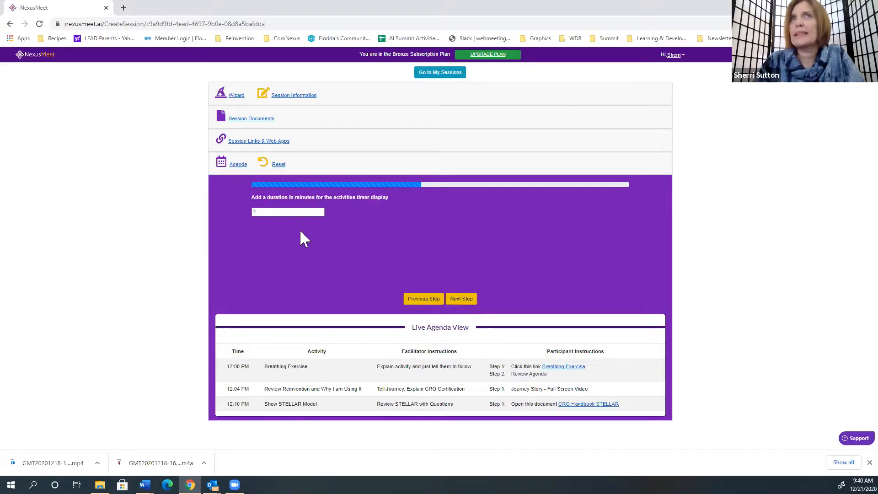
left_click(462, 300)
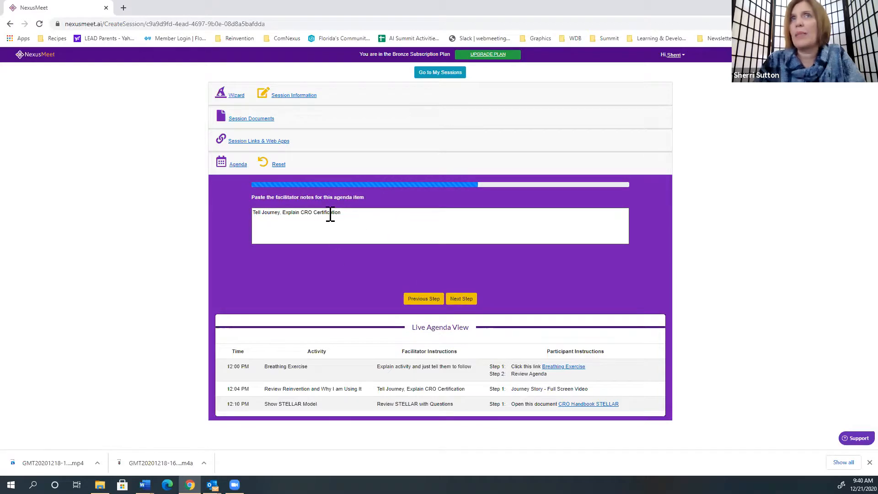
left_click(469, 301)
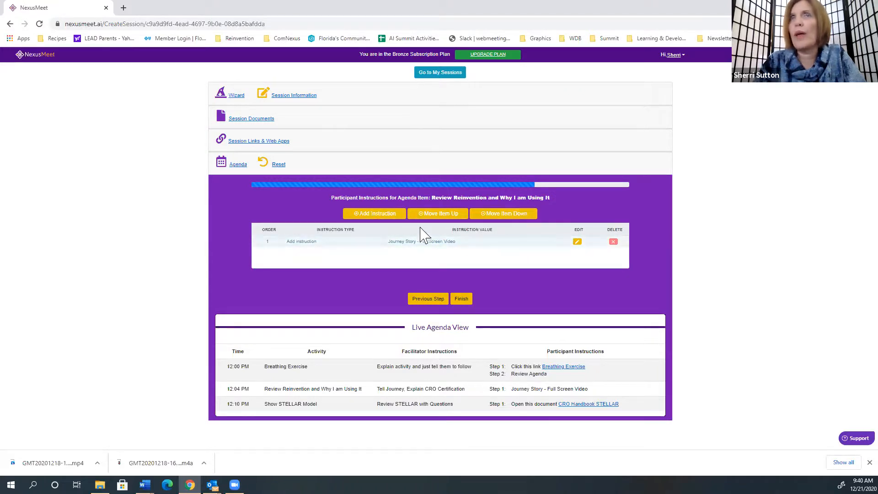
left_click(461, 298)
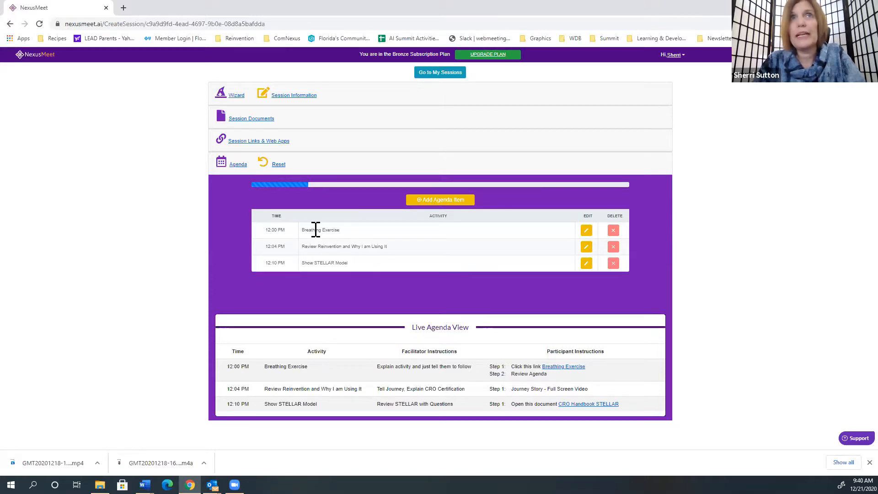
left_click(238, 167)
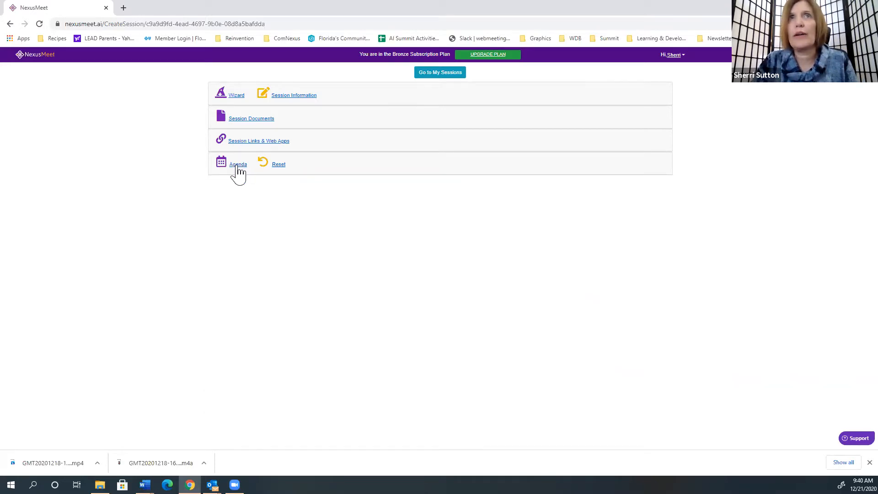
left_click(237, 168)
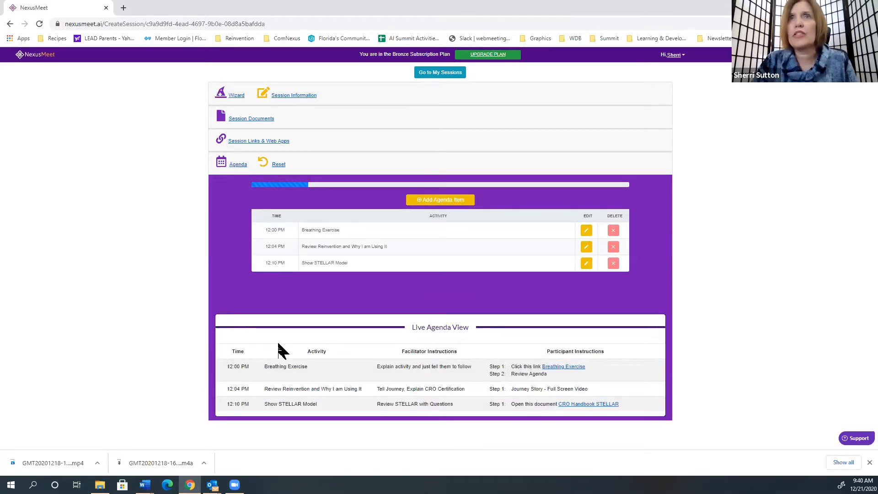